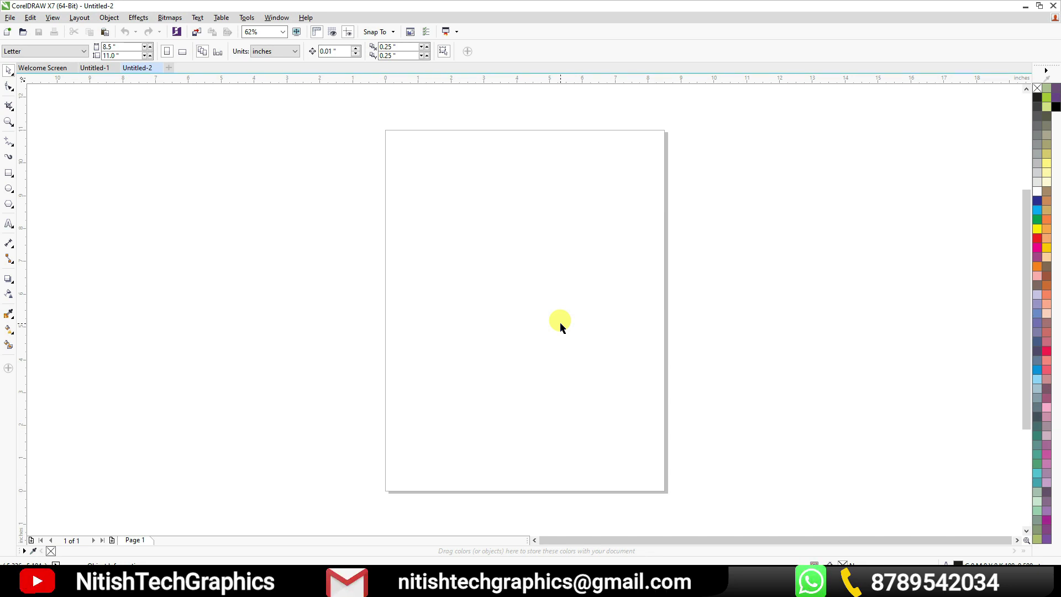
- Enable facing pages in the document's layout options and add two more pages to the document
{"action": "left_click", "coordinate": [245, 18]}
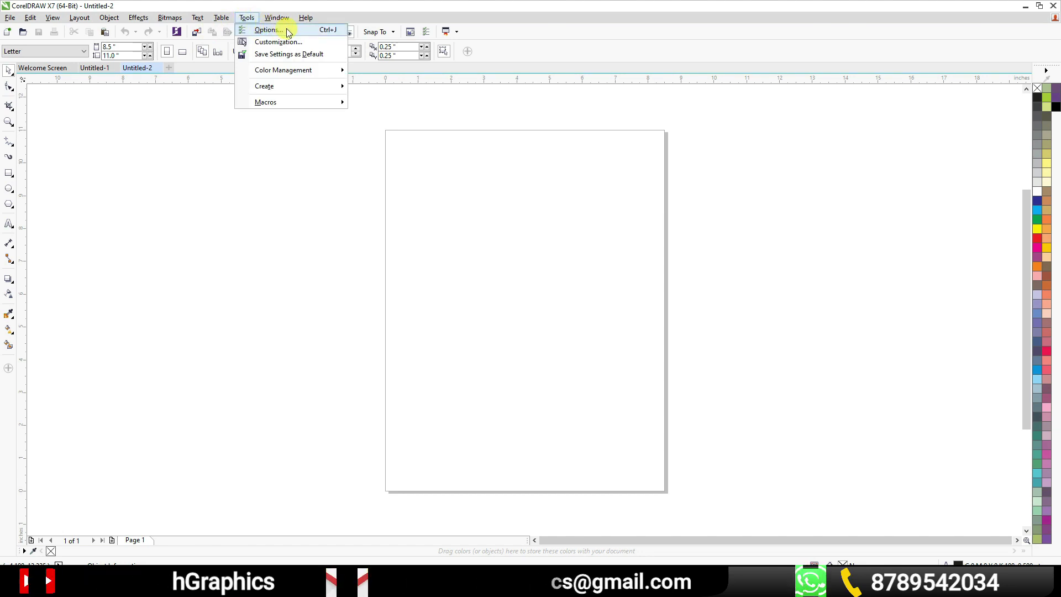
{"action": "left_click", "coordinate": [327, 29]}
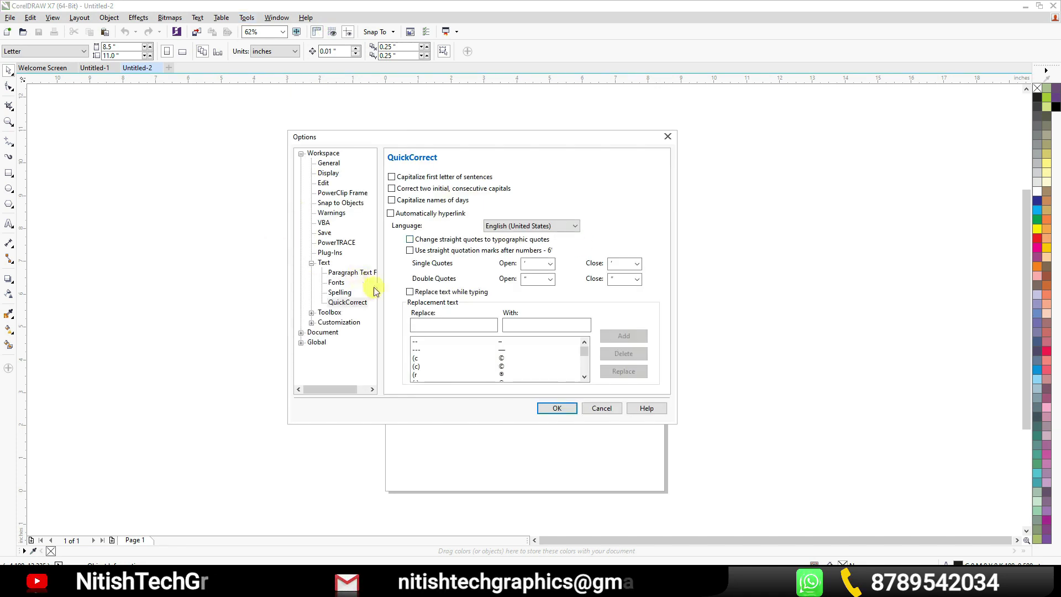
{"action": "left_click", "coordinate": [301, 154]}
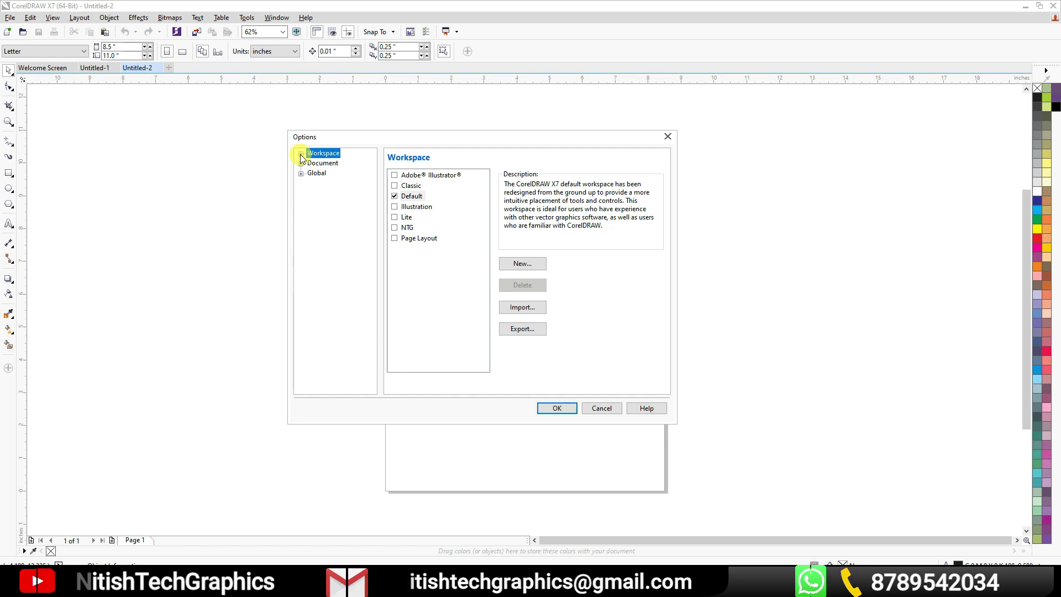
{"action": "left_click", "coordinate": [301, 154]}
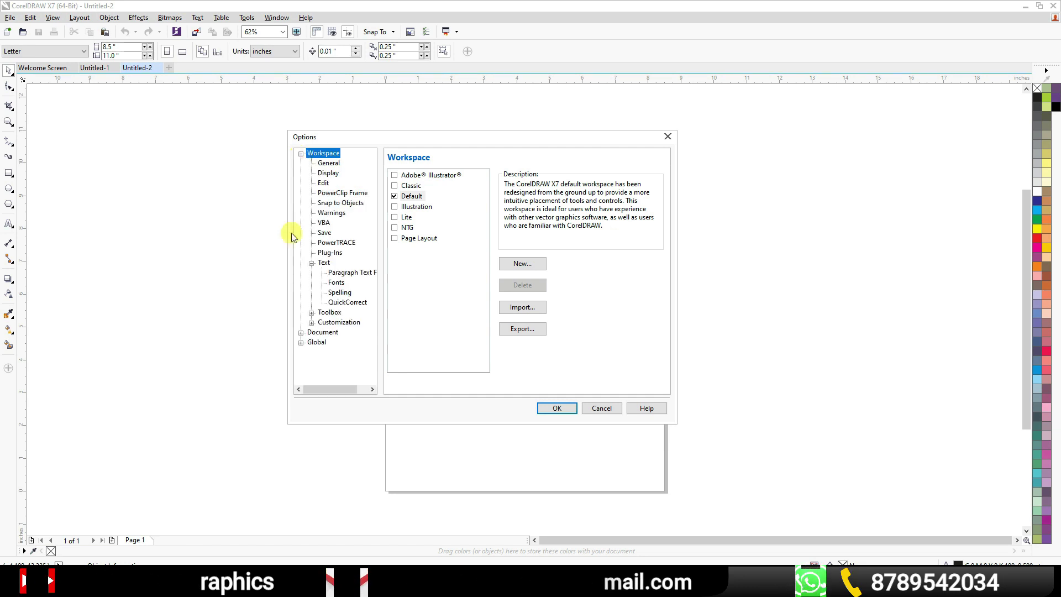
{"action": "left_click", "coordinate": [301, 332]}
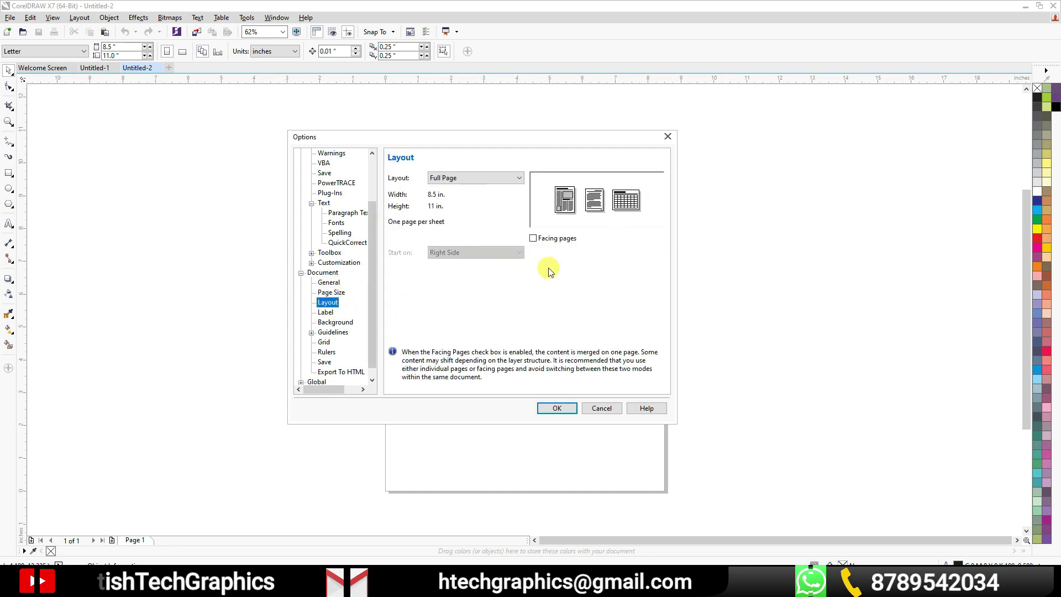
{"action": "left_click", "coordinate": [534, 238]}
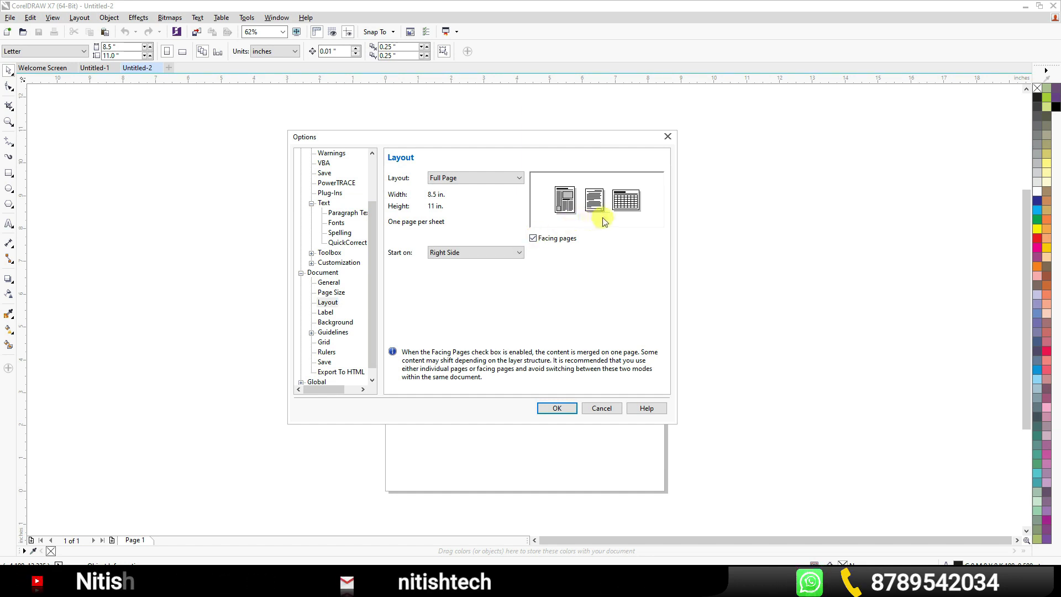
{"action": "left_click", "coordinate": [558, 408]}
{"action": "key", "text": "Page_Down"}
{"action": "key", "text": "Return"}
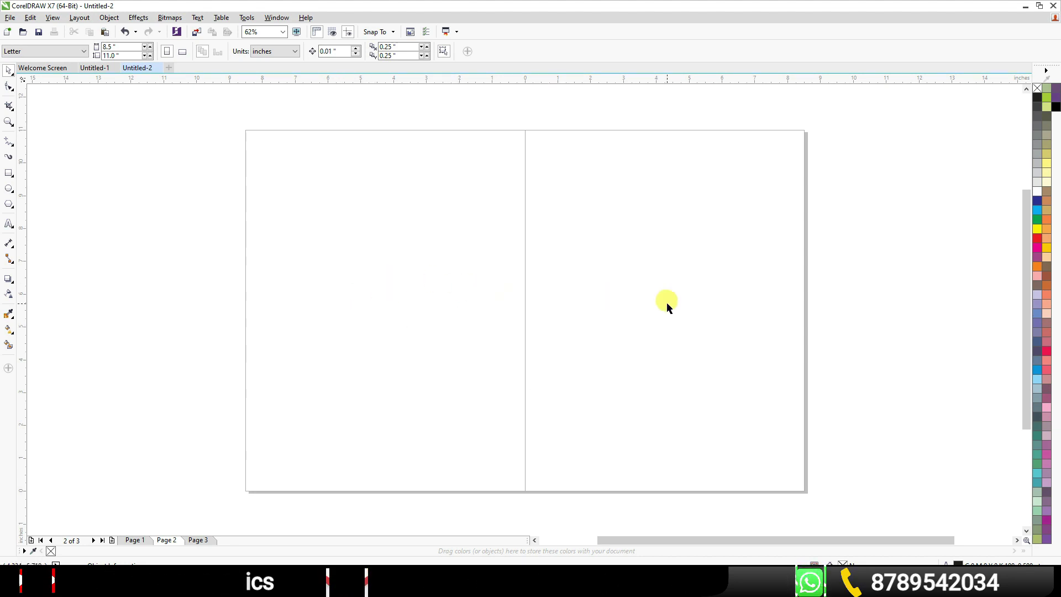
- Turn off facing pages in the document's layout options
{"action": "key", "text": "ctrl+j"}
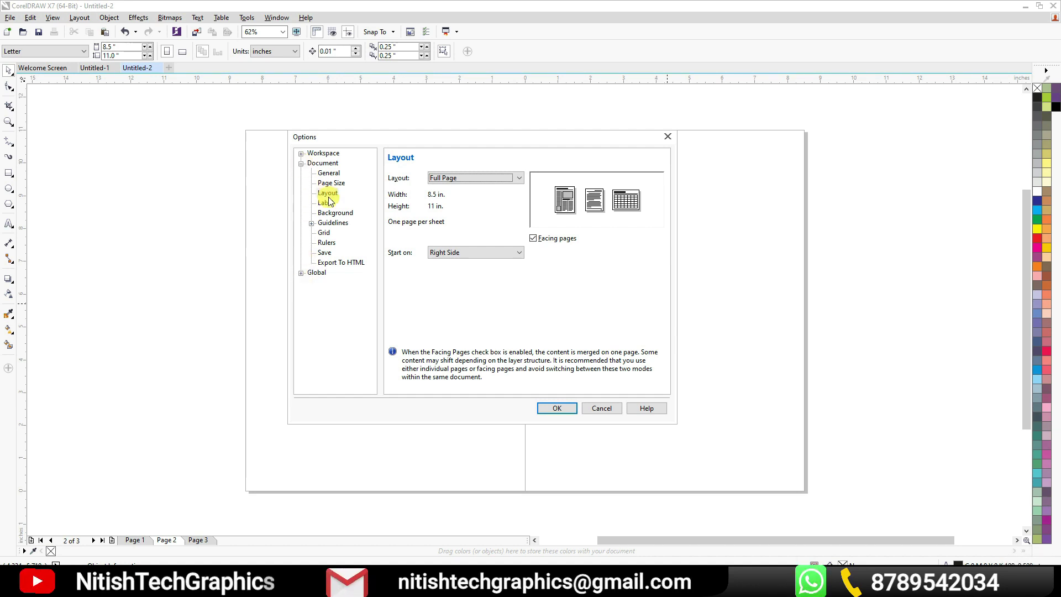
{"action": "left_click", "coordinate": [300, 154]}
{"action": "scroll", "coordinate": [334, 331], "scroll_direction": "down", "scroll_amount": 1}
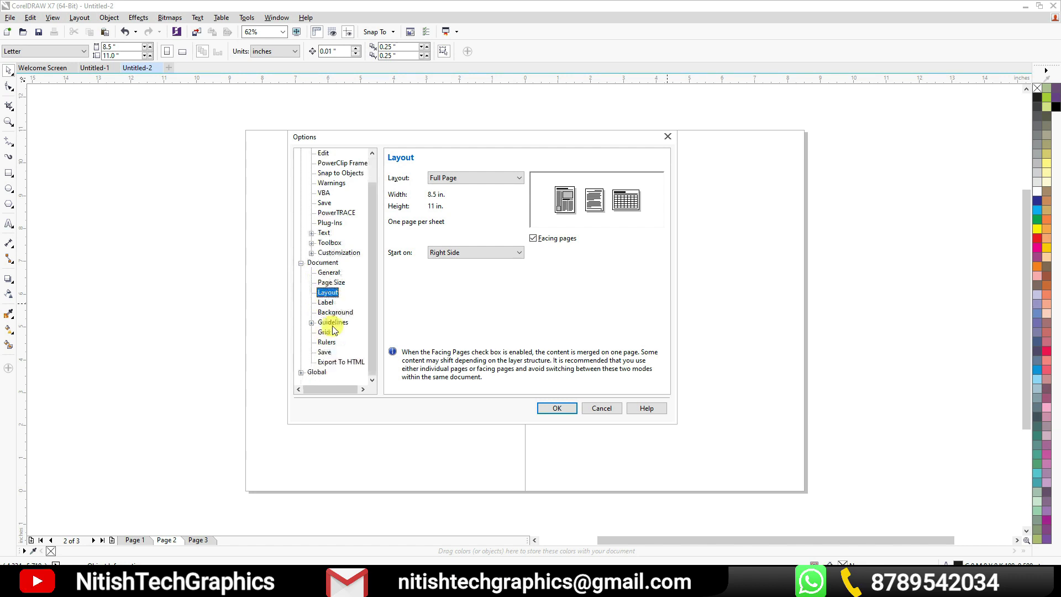
{"action": "left_click", "coordinate": [534, 241]}
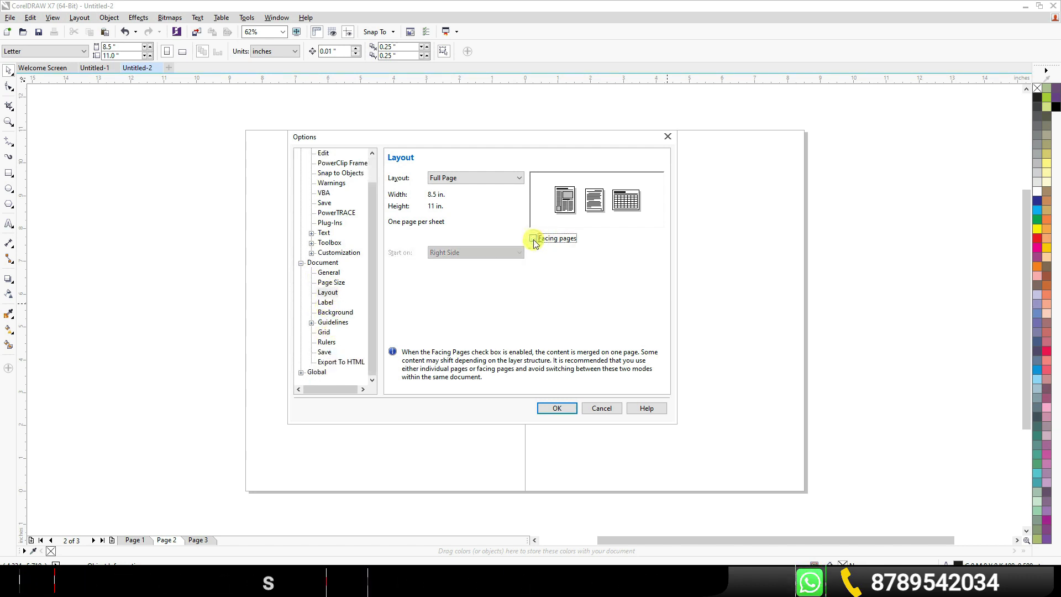
{"action": "key", "text": "Return"}
- Set the document's page background to solid red in the document options
{"action": "key", "text": "ctrl+j"}
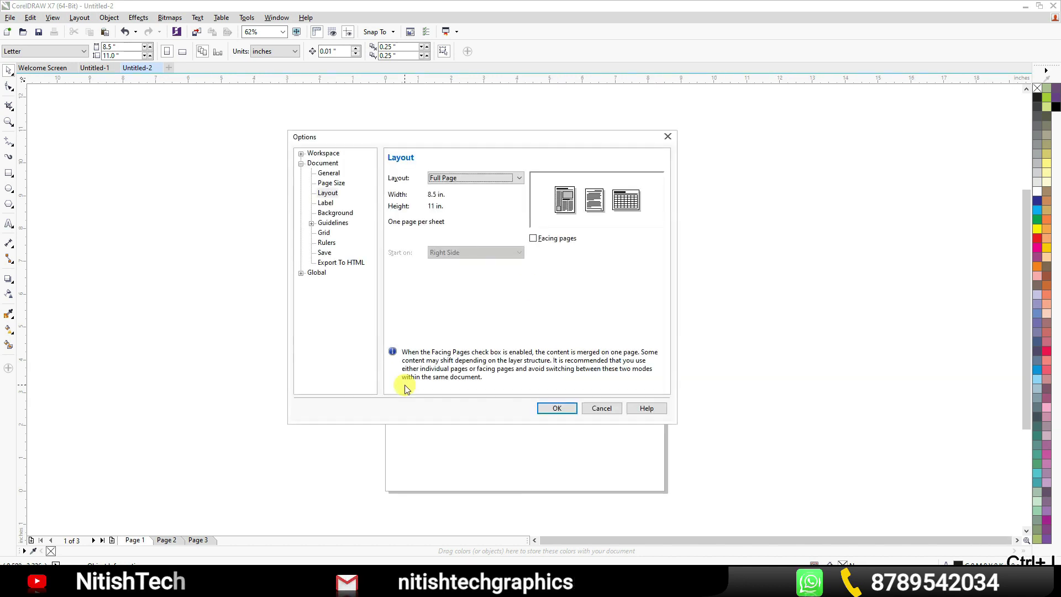
{"action": "left_click", "coordinate": [301, 164]}
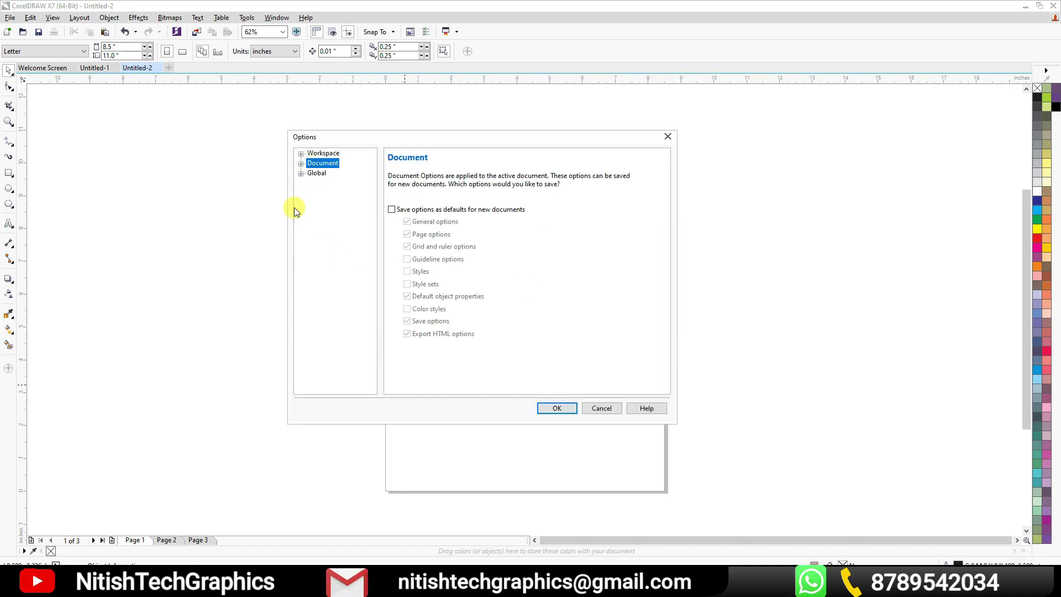
{"action": "left_click", "coordinate": [301, 164]}
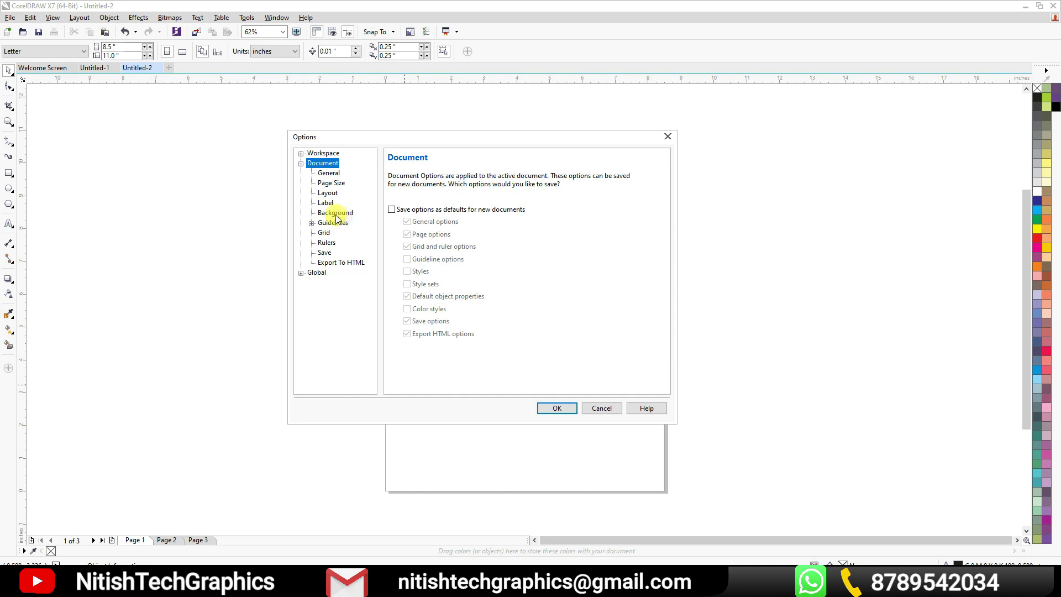
{"action": "left_click", "coordinate": [325, 203]}
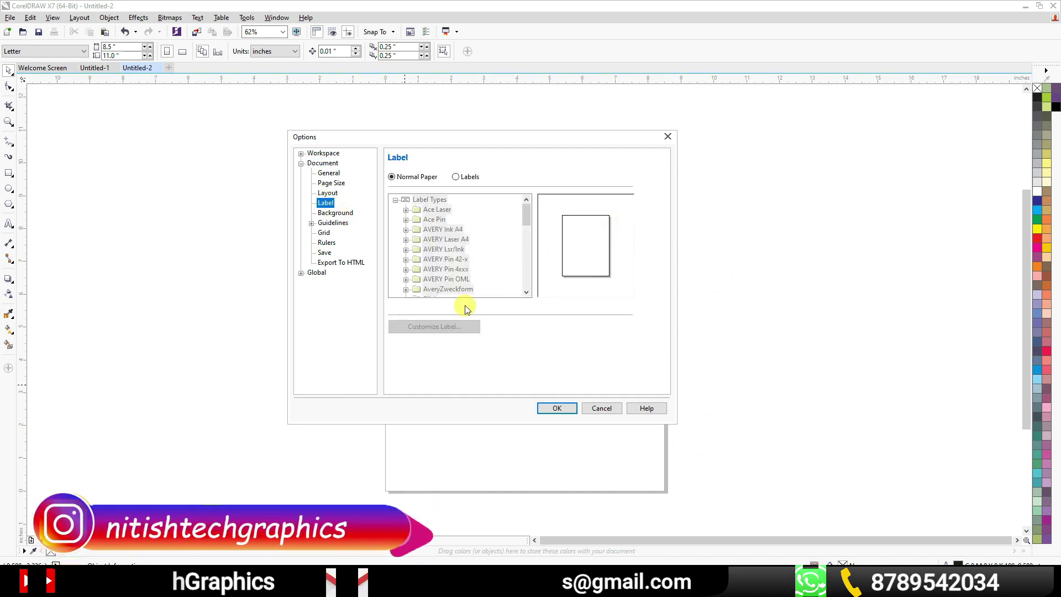
{"action": "left_click", "coordinate": [338, 213]}
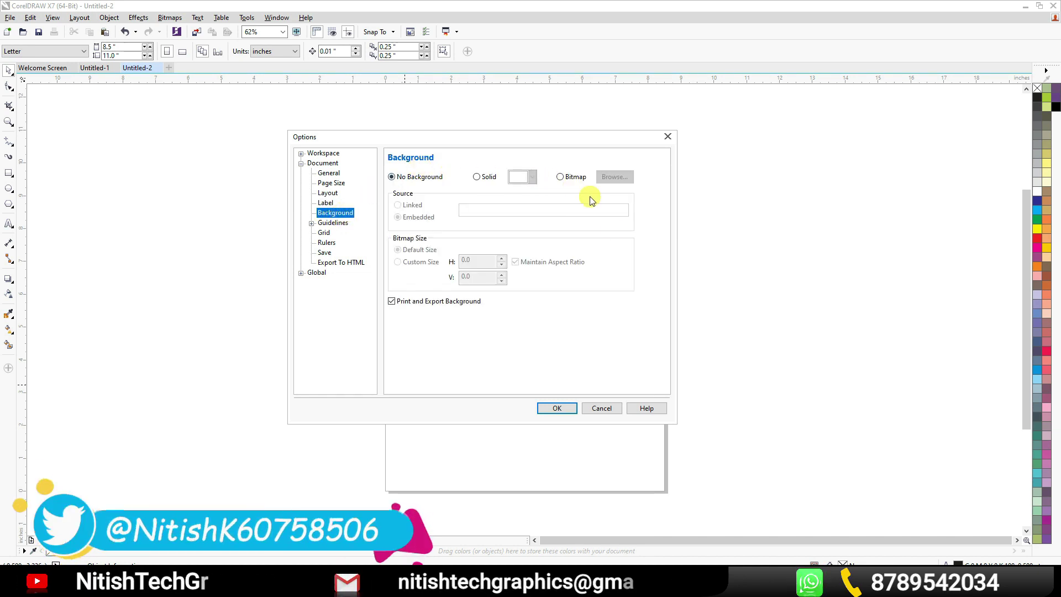
{"action": "left_click", "coordinate": [416, 179]}
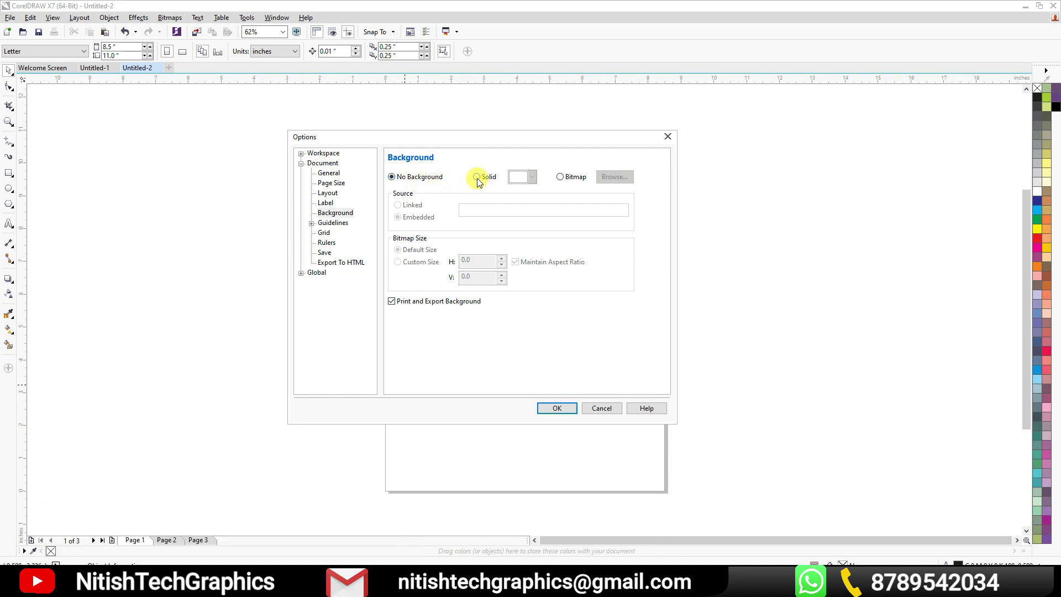
{"action": "left_click", "coordinate": [531, 177]}
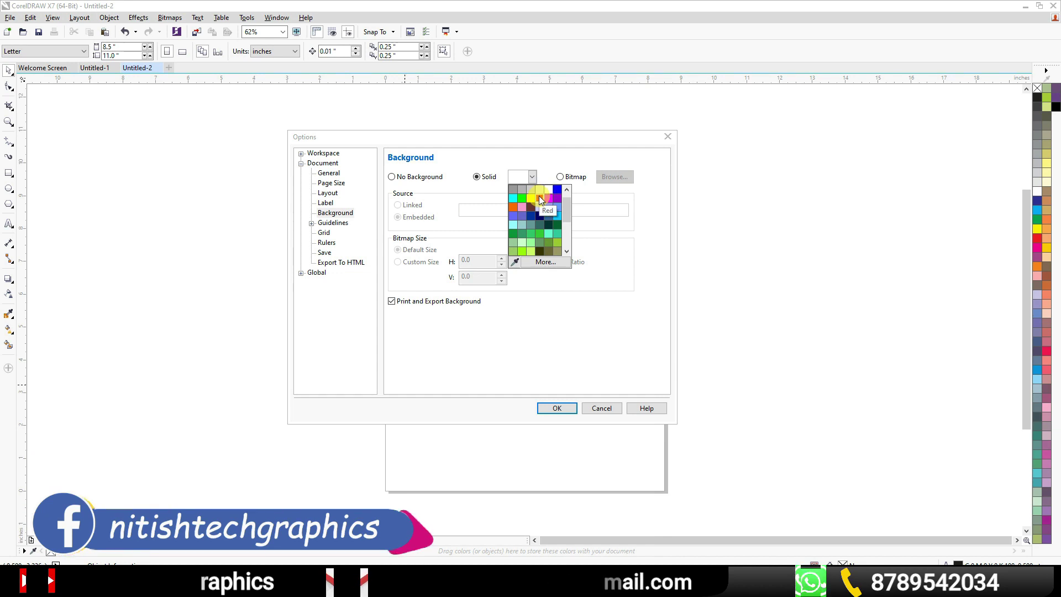
{"action": "left_click", "coordinate": [539, 198]}
{"action": "left_click", "coordinate": [556, 409]}
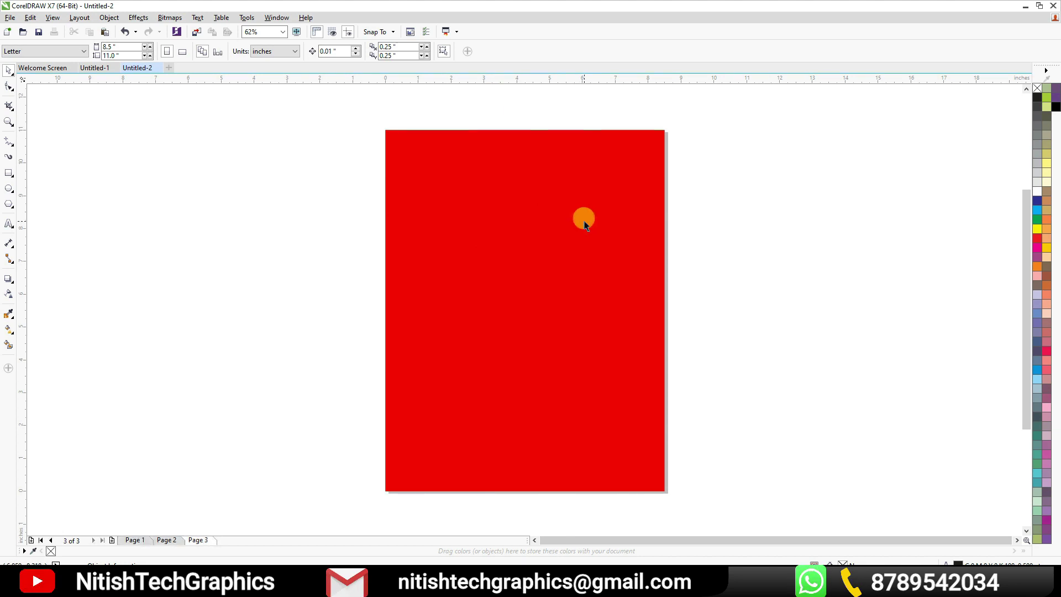
- Change the solid page background to a custom purple mixed in the RGB color model
{"action": "key", "text": "ctrl+j"}
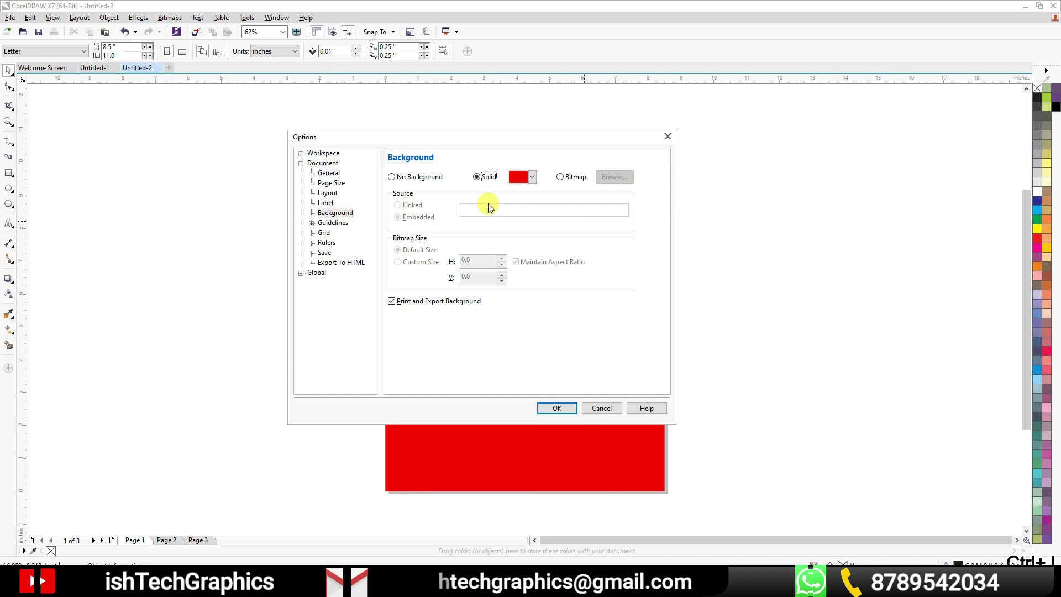
{"action": "left_click", "coordinate": [531, 177]}
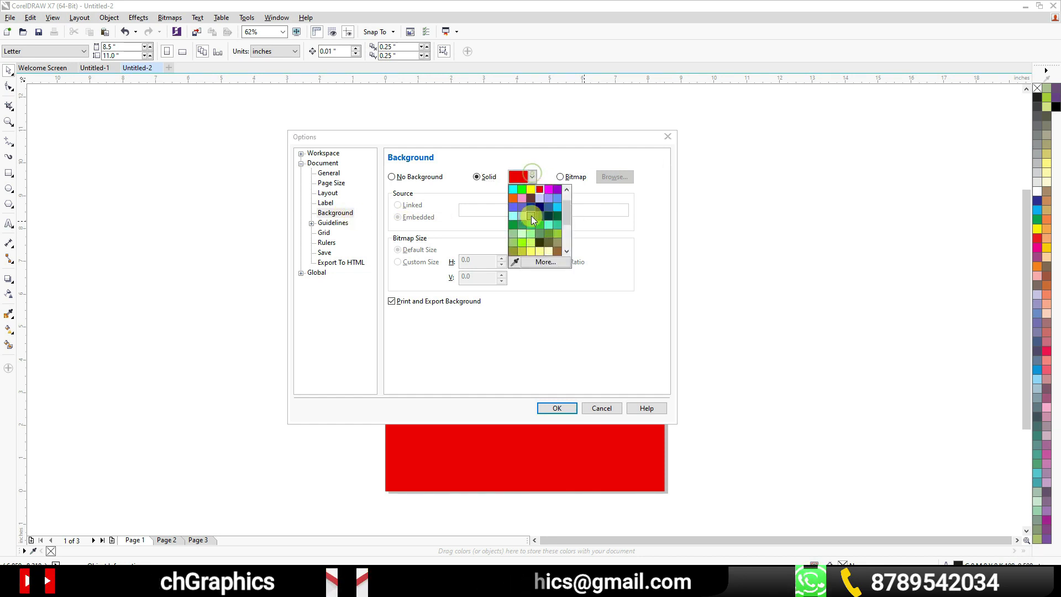
{"action": "left_click", "coordinate": [545, 262]}
{"action": "left_click_drag", "start_coordinate": [841, 392], "coordinate": [849, 359]}
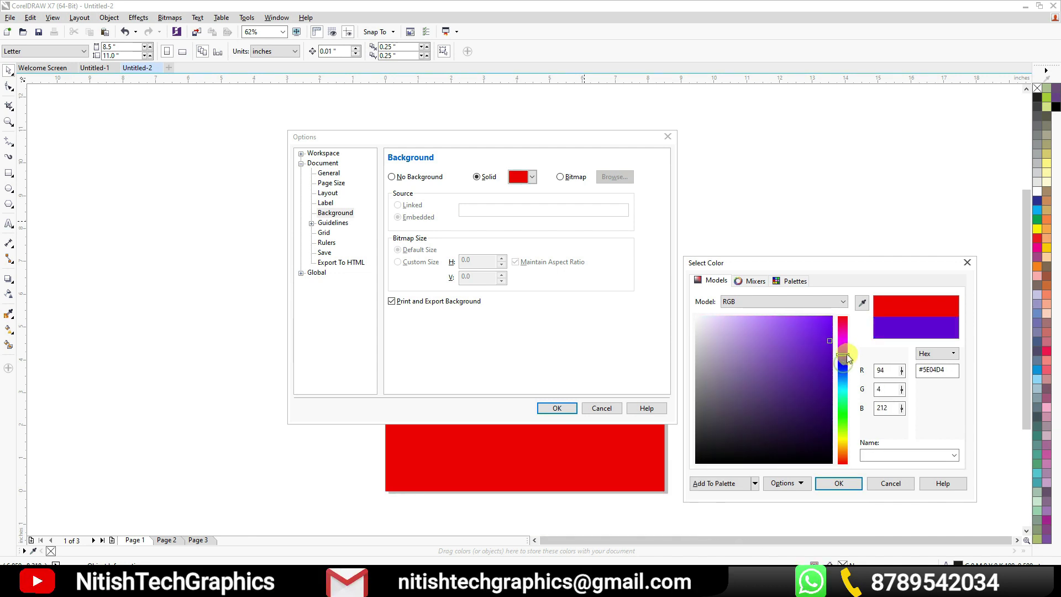
{"action": "left_click", "coordinate": [838, 482]}
{"action": "left_click", "coordinate": [569, 411]}
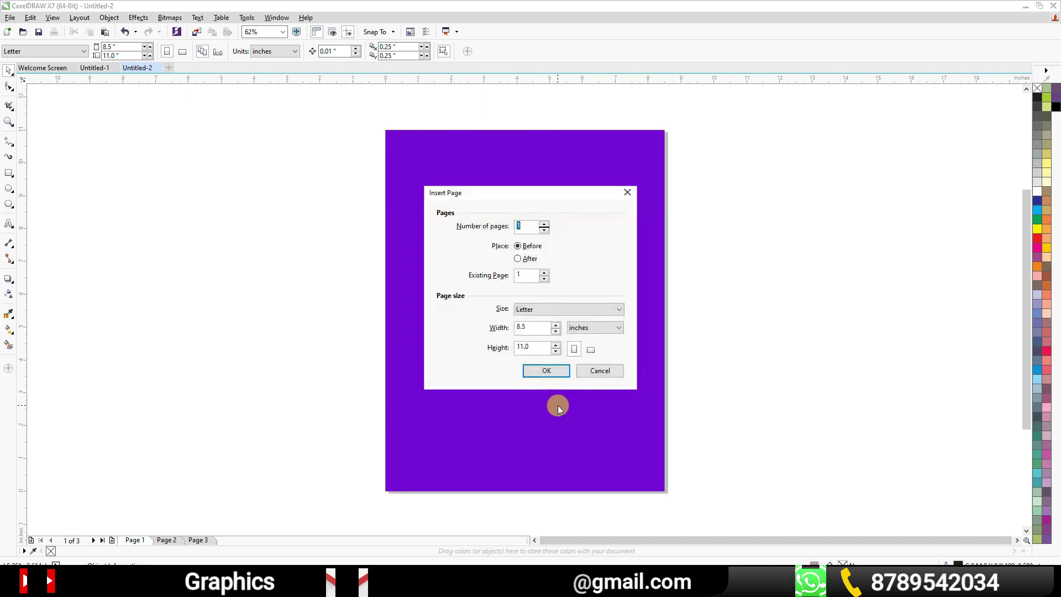
- Insert one Letter page before page 1 and another one after page 4
{"action": "key", "text": "Return"}
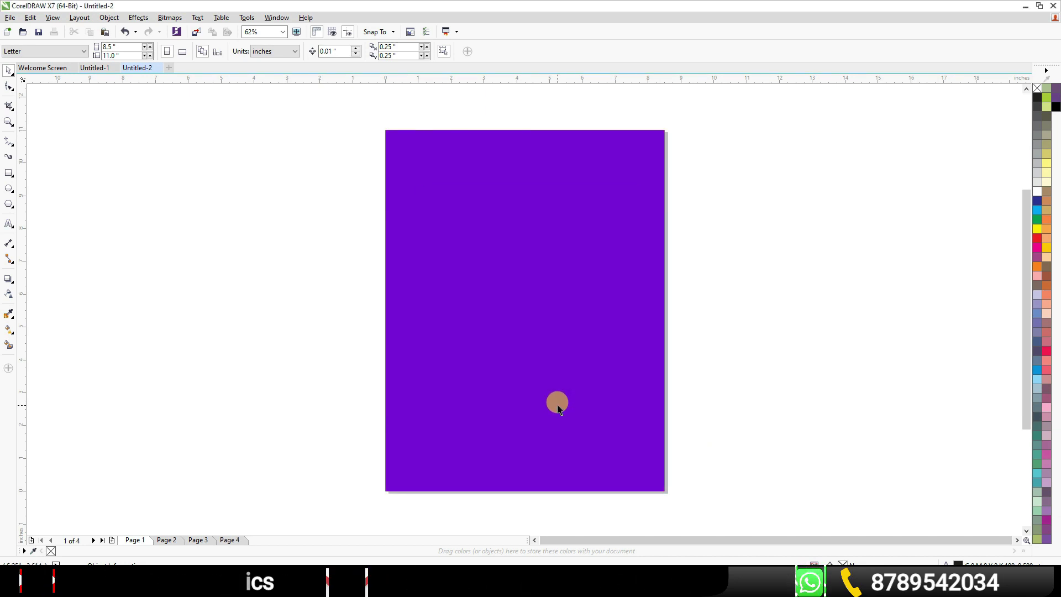
{"action": "key", "text": "Page_Down"}
{"action": "key", "text": "Page_Down"}
{"action": "key", "text": "Page_Down"}
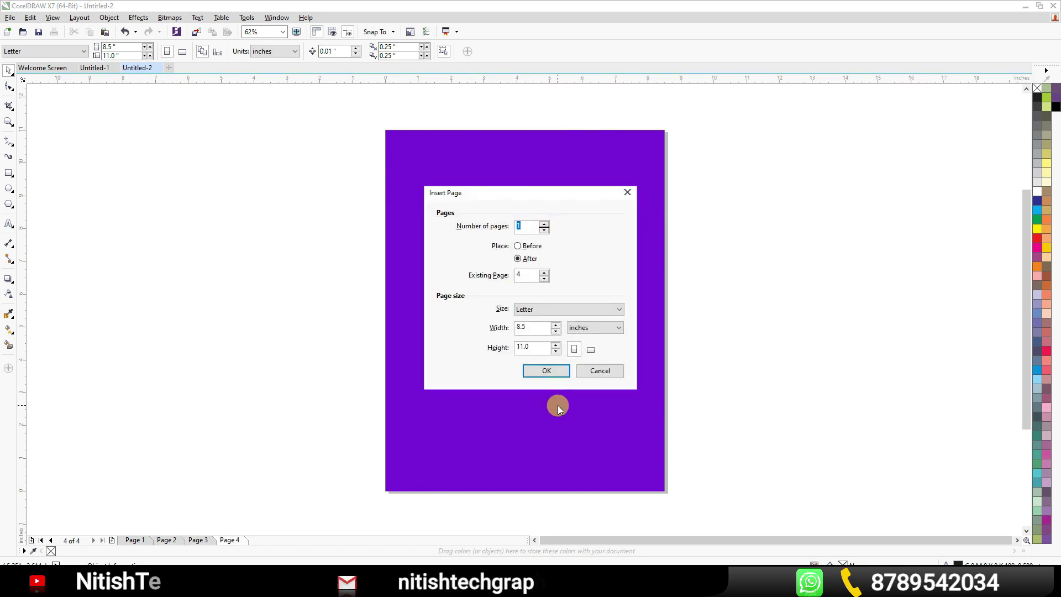
{"action": "key", "text": "Return"}
- Go back to page 1 and switch the page orientation to landscape
{"action": "key", "text": "Page_Up"}
{"action": "key", "text": "Page_Up"}
{"action": "key", "text": "Page_Up"}
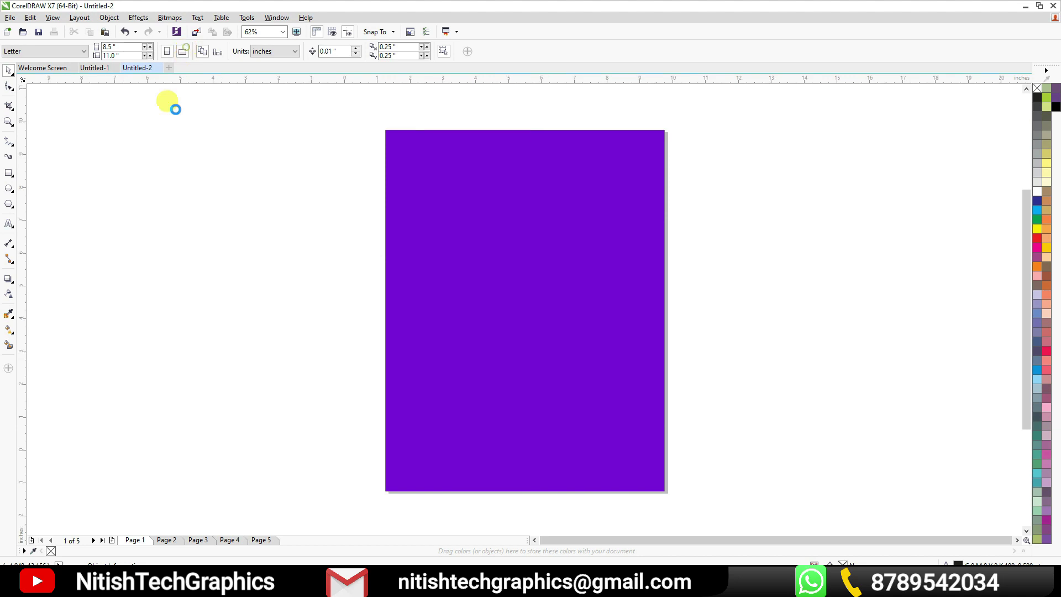
{"action": "left_click", "coordinate": [183, 52]}
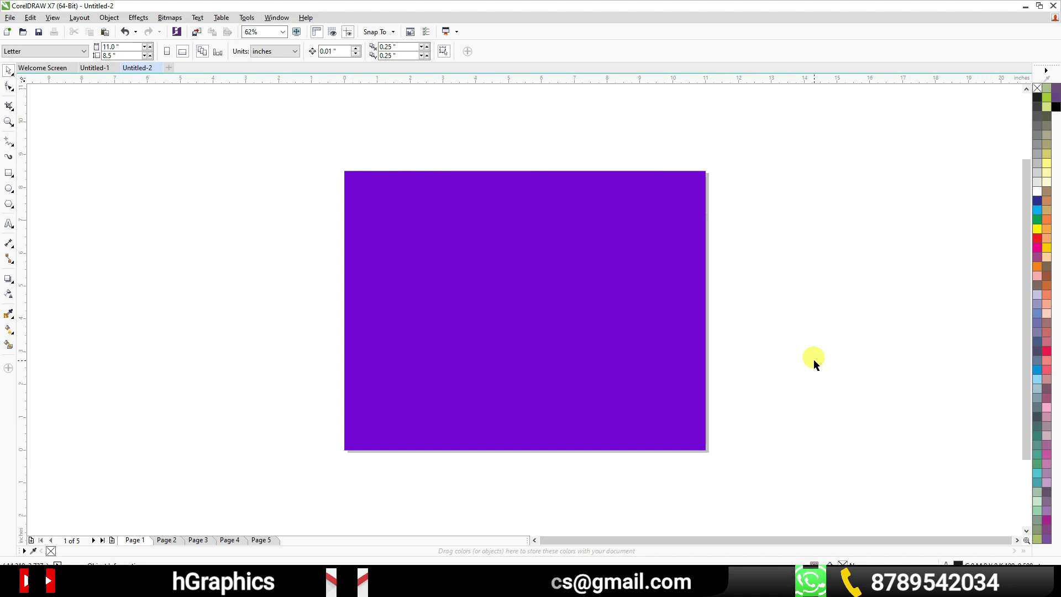
- Set the page background to the embedded bitmap maldives-3220702_1920 from the Desktop at its default size
{"action": "key", "text": "ctrl+j"}
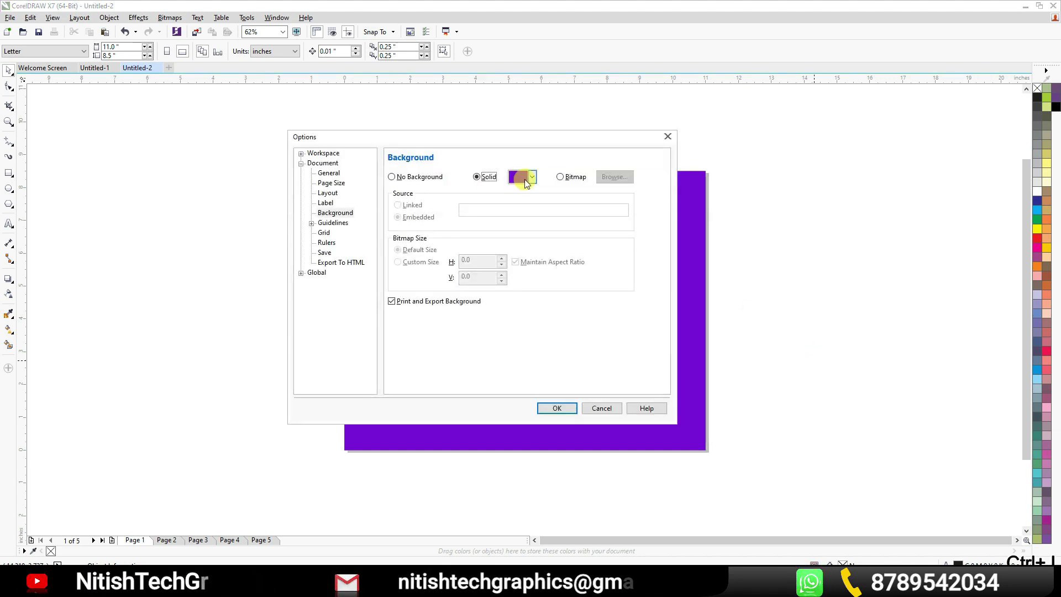
{"action": "left_click", "coordinate": [561, 177]}
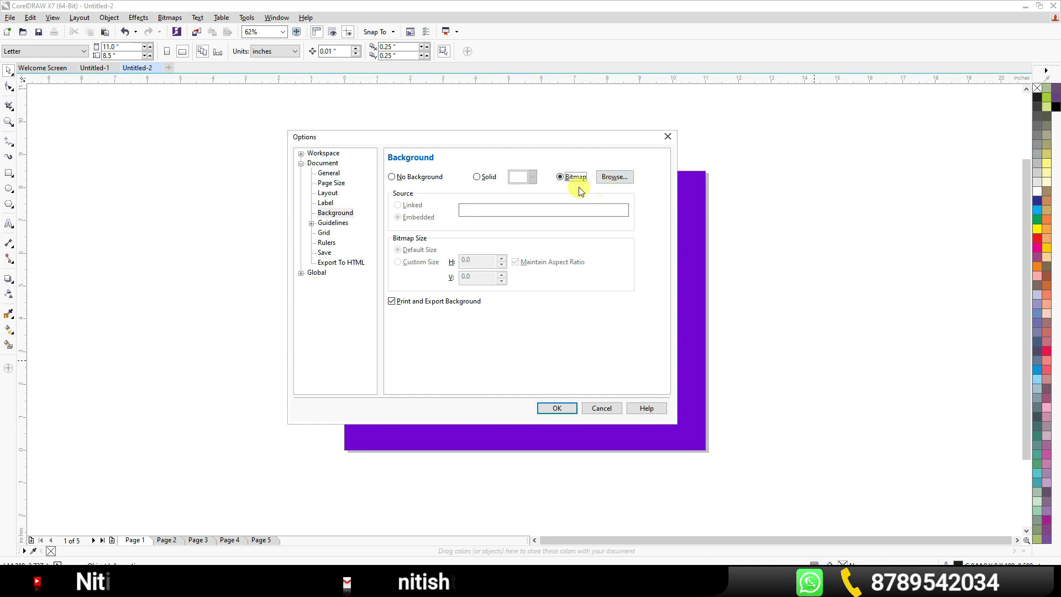
{"action": "left_click", "coordinate": [614, 177]}
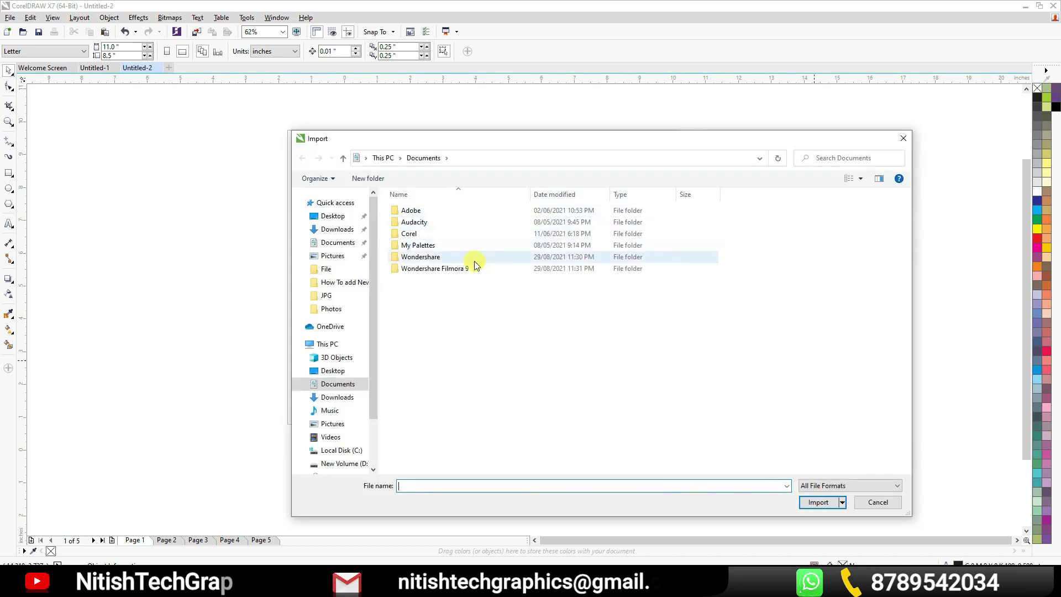
{"action": "left_click", "coordinate": [334, 216]}
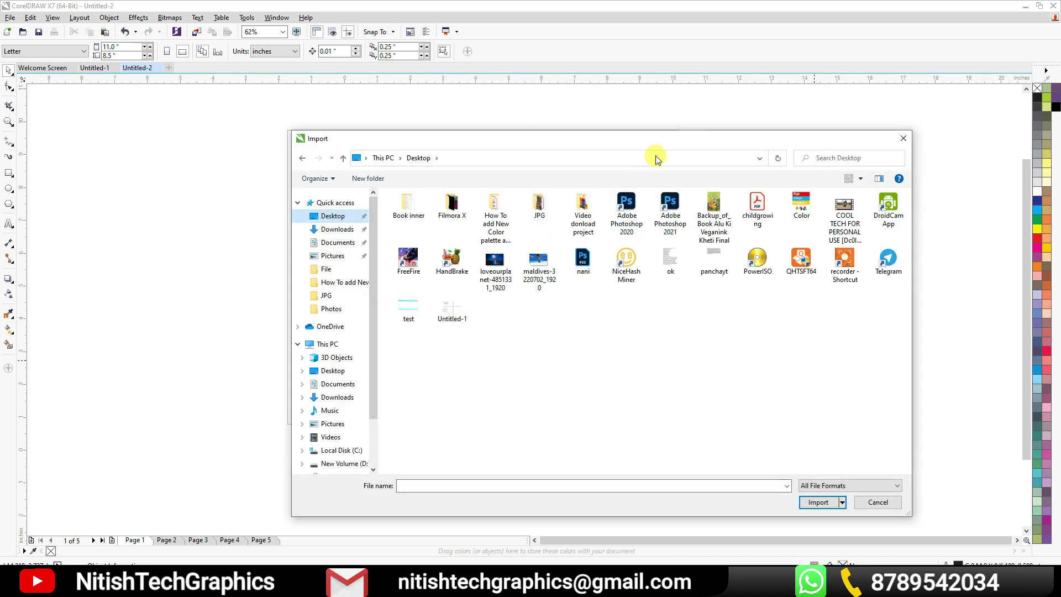
{"action": "left_click_drag", "start_coordinate": [668, 141], "coordinate": [571, 106]}
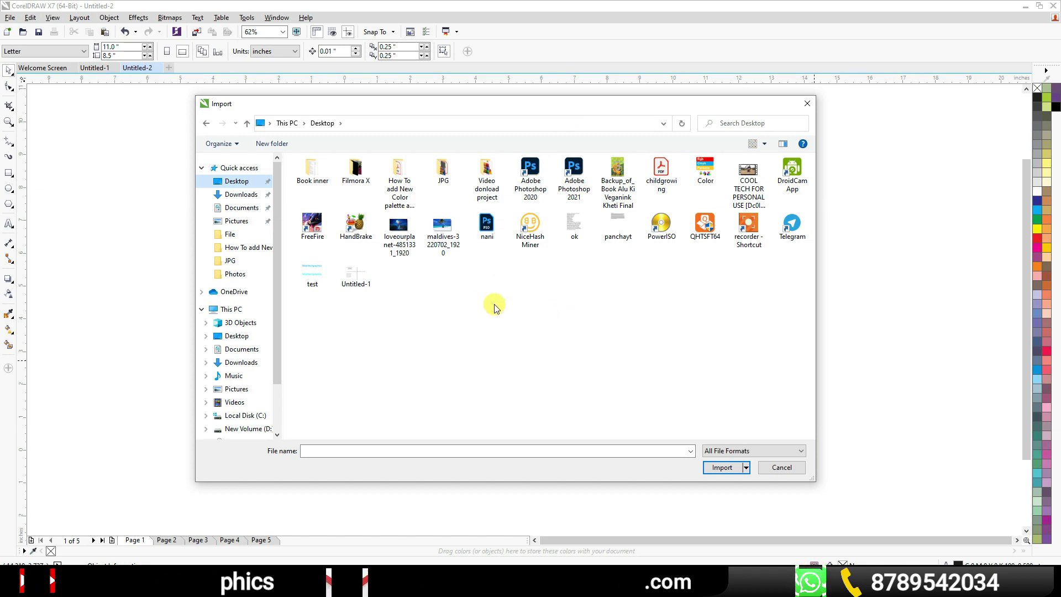
{"action": "left_click", "coordinate": [444, 235]}
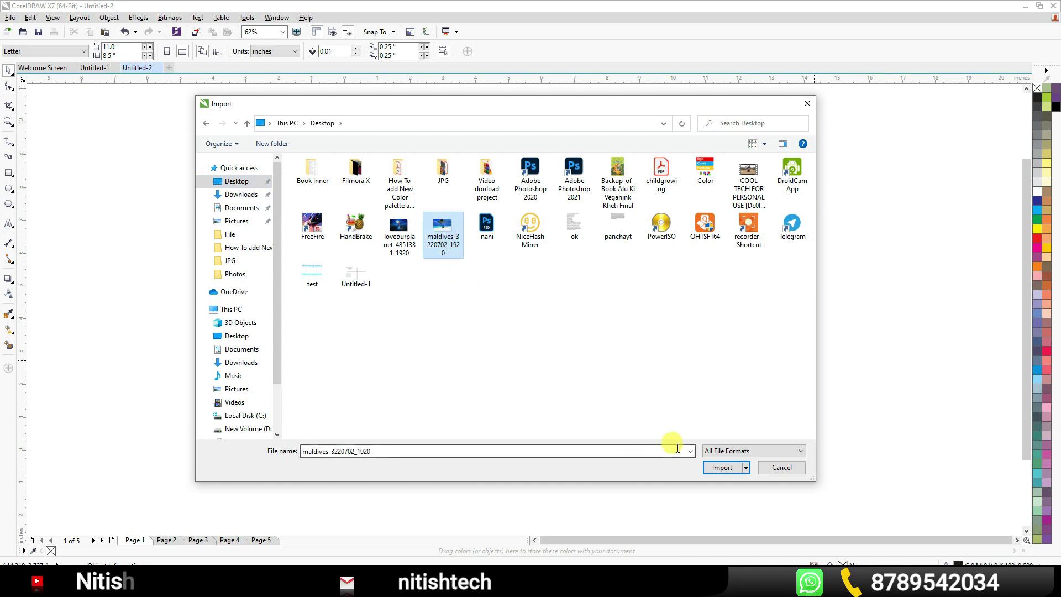
{"action": "left_click", "coordinate": [722, 467]}
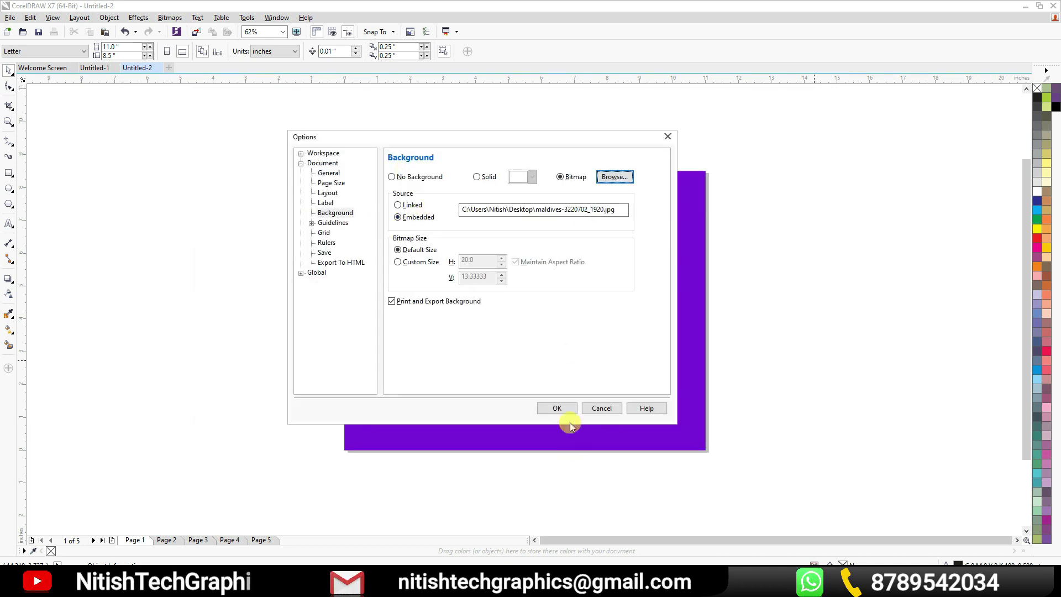
{"action": "left_click", "coordinate": [560, 408]}
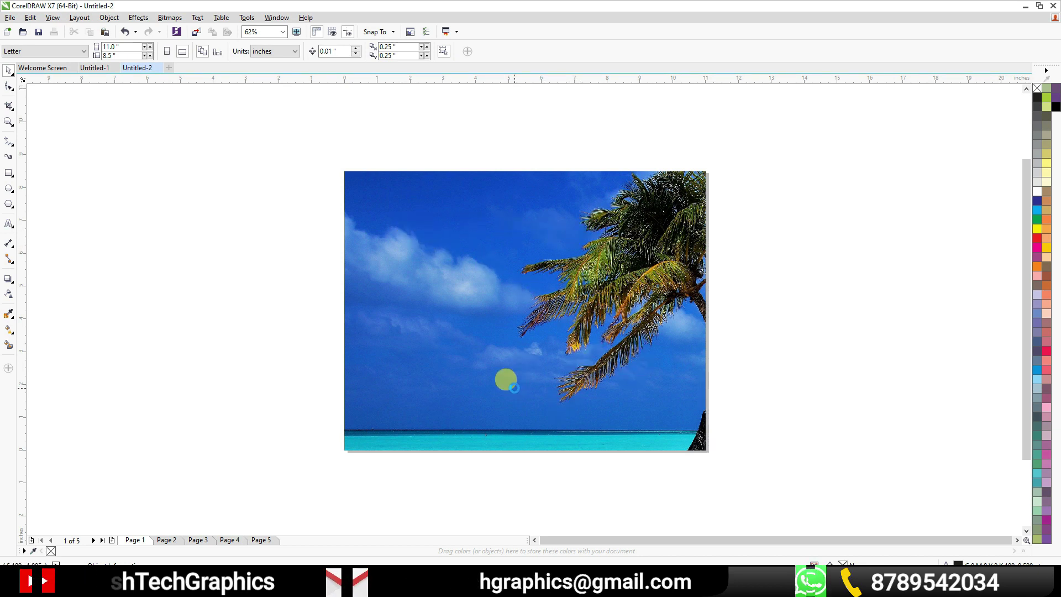
- Go forward and back through the document's pages to check the bitmap background on each
{"action": "key", "text": "Page_Down"}
{"action": "key", "text": "Page_Down"}
{"action": "key", "text": "Page_Down"}
{"action": "key", "text": "Page_Down"}
{"action": "key", "text": "Page_Up"}
{"action": "key", "text": "Page_Up"}
{"action": "key", "text": "Page_Up"}
{"action": "key", "text": "Page_Up"}
{"action": "key", "text": "Page_Up"}
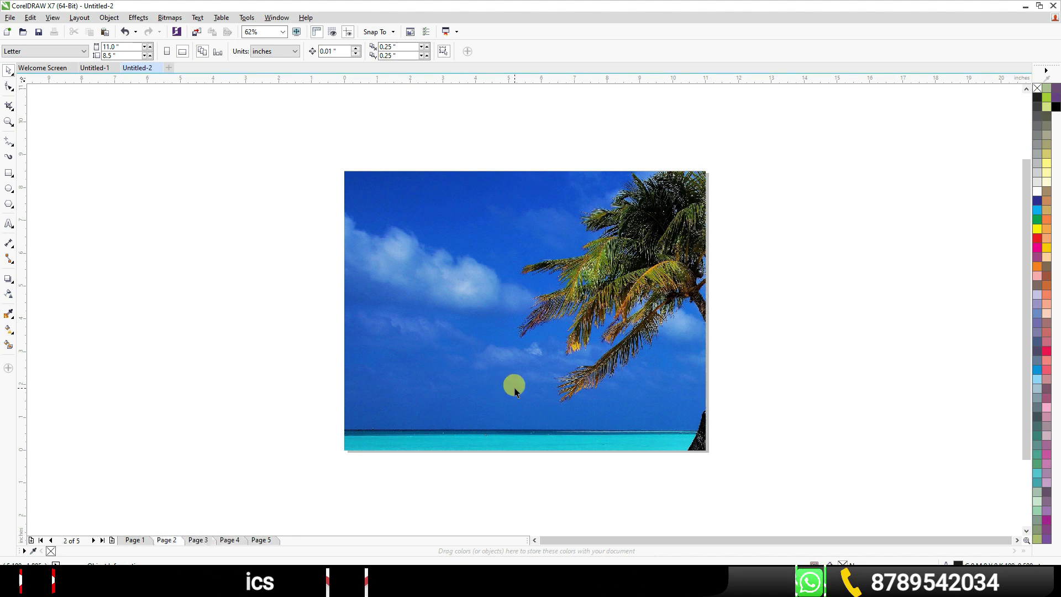
- Draw a yellow-filled rectangle about 7 by 2.2 inches on the upper part of page 1, narrow it, and place a copy below
{"action": "key", "text": "Escape"}
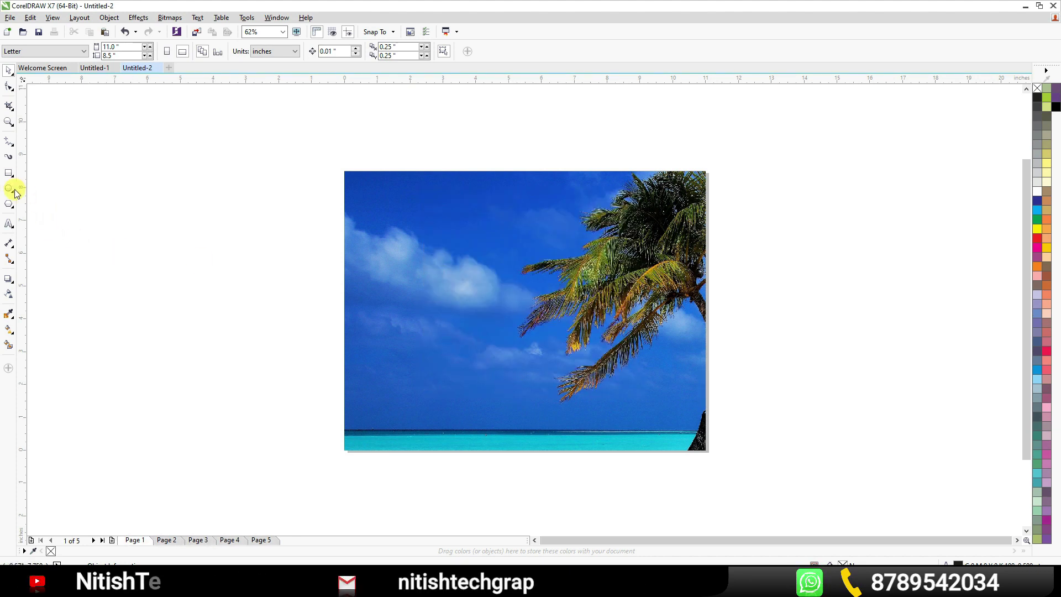
{"action": "left_click", "coordinate": [9, 173]}
{"action": "left_click_drag", "start_coordinate": [419, 198], "coordinate": [654, 271]}
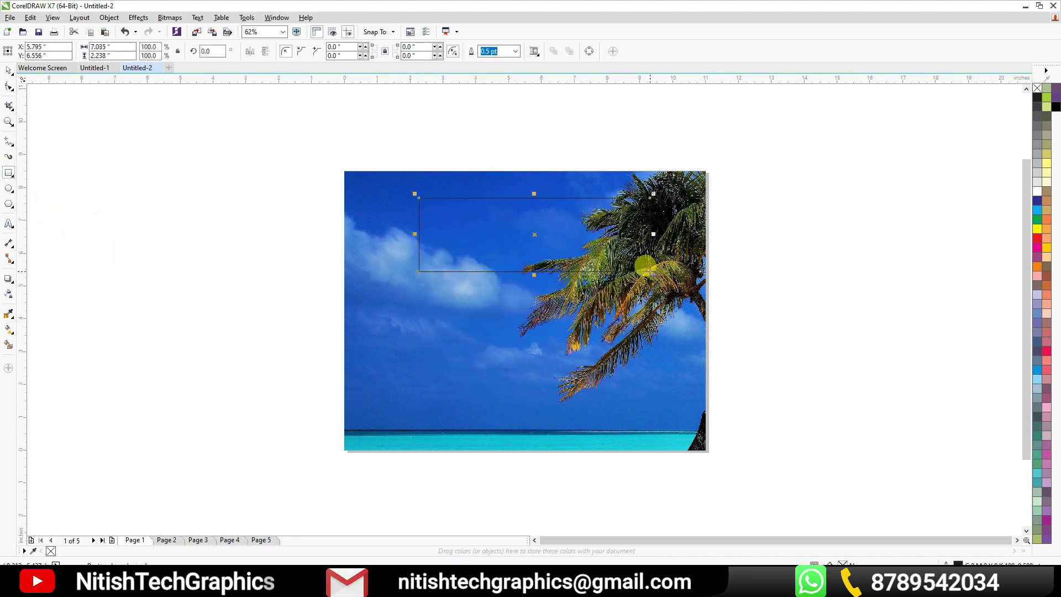
{"action": "left_click", "coordinate": [1037, 213]}
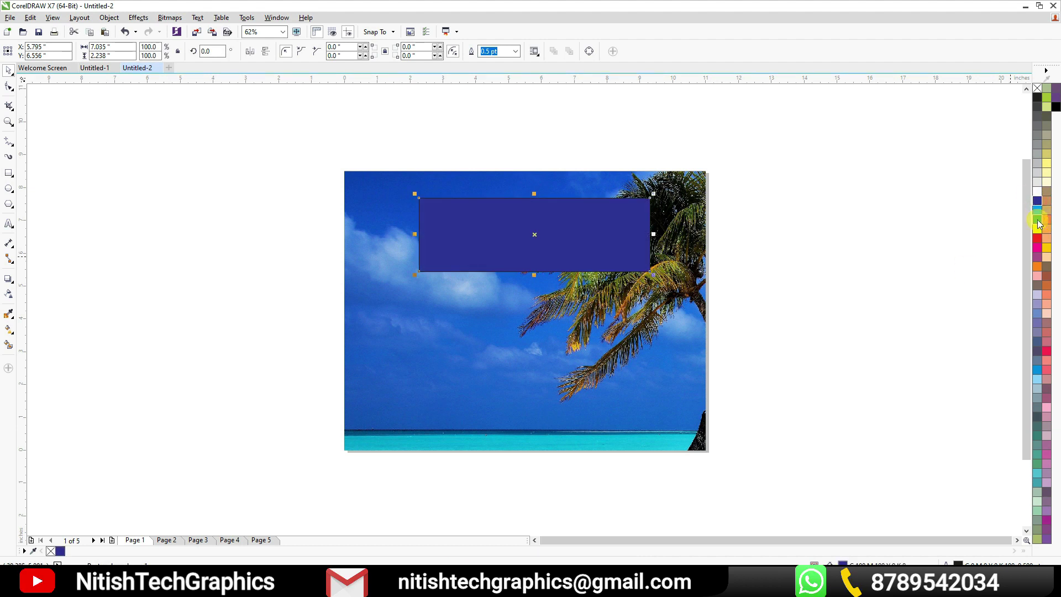
{"action": "left_click", "coordinate": [1038, 221]}
{"action": "left_click_drag", "start_coordinate": [1037, 230], "coordinate": [654, 231]}
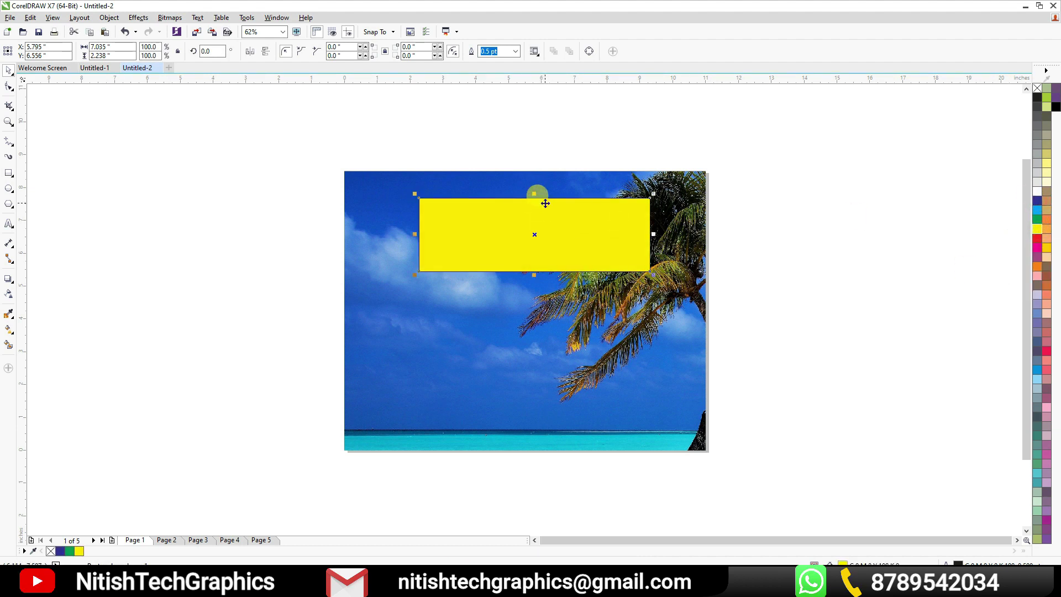
{"action": "left_click_drag", "start_coordinate": [577, 233], "coordinate": [571, 330]}
- Add the text "fglghjfrnhfgmxnitiswh" over the lower yellow rectangle and enlarge it to nearly the page width
{"action": "left_click", "coordinate": [559, 355]}
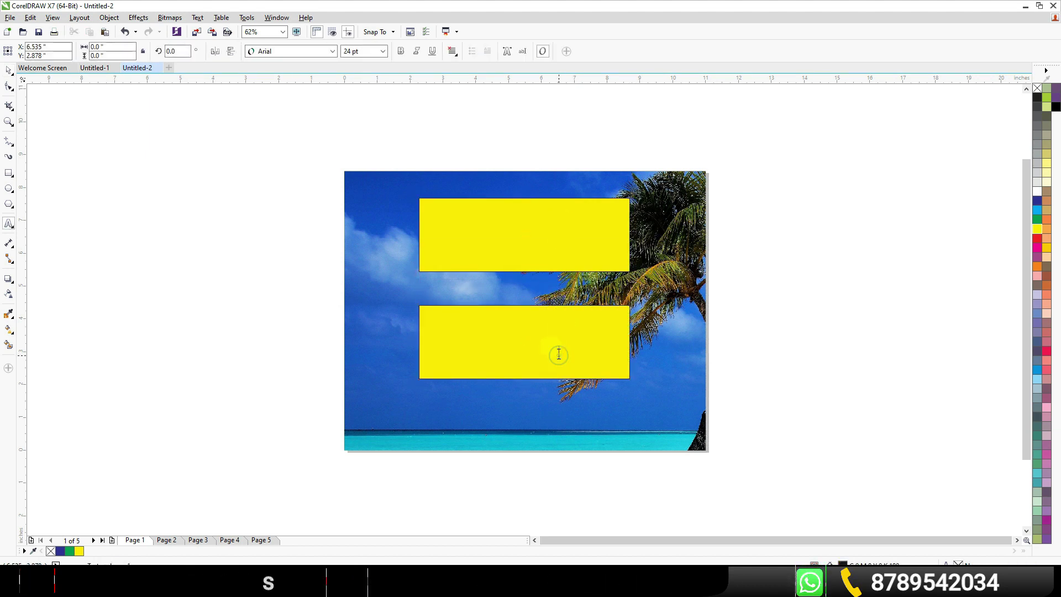
{"action": "type", "text": "fglghjfrnhfgmxntiswh"}
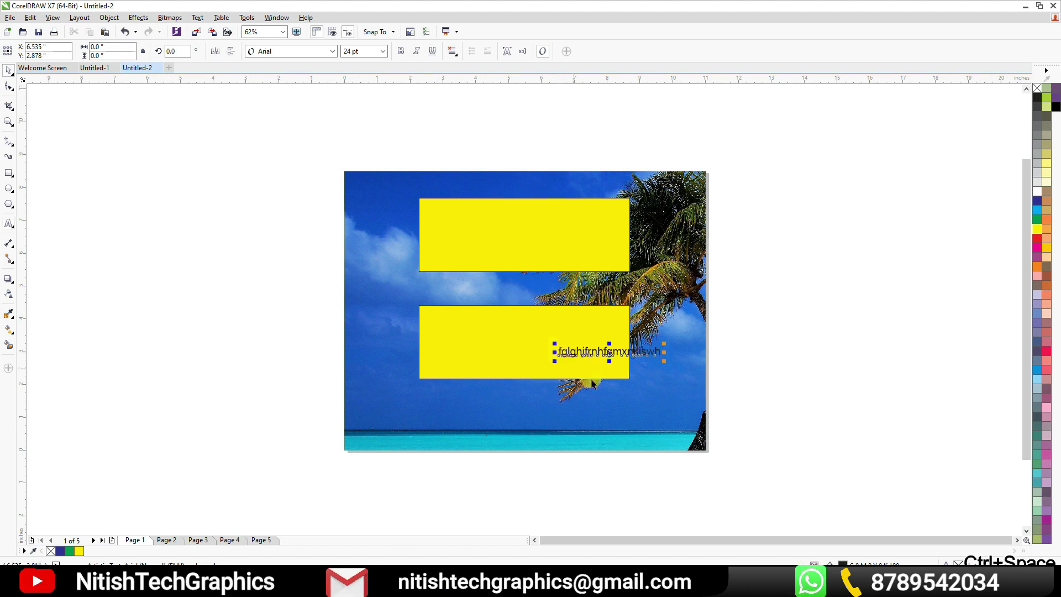
{"action": "left_click_drag", "start_coordinate": [661, 361], "coordinate": [648, 382]}
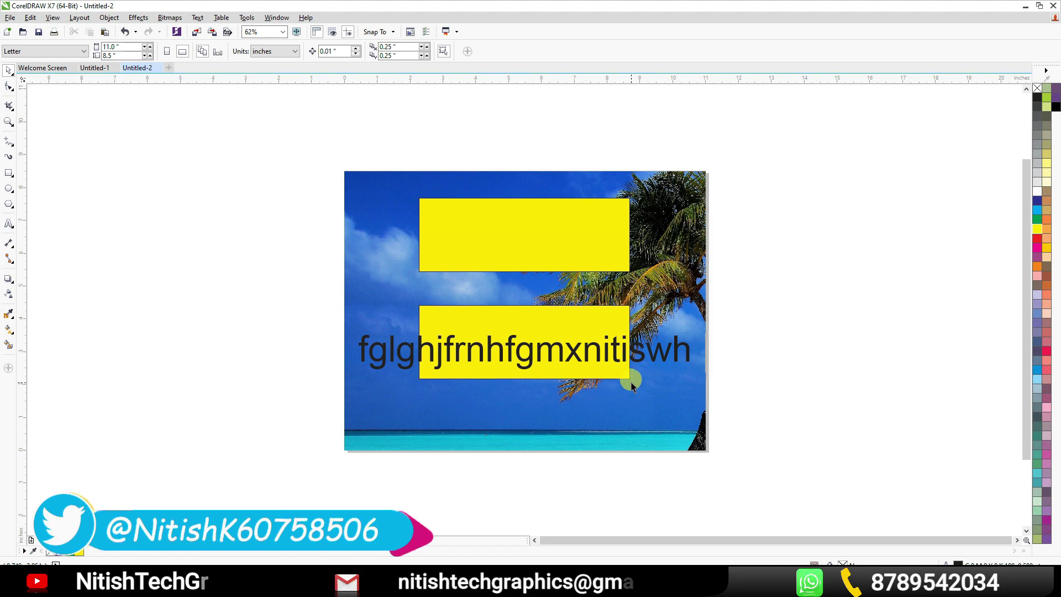
- Go to page 3 and set the page background to the embedded bitmap loveourplanet-4851331_1920 from the Desktop
{"action": "key", "text": "Page_Down"}
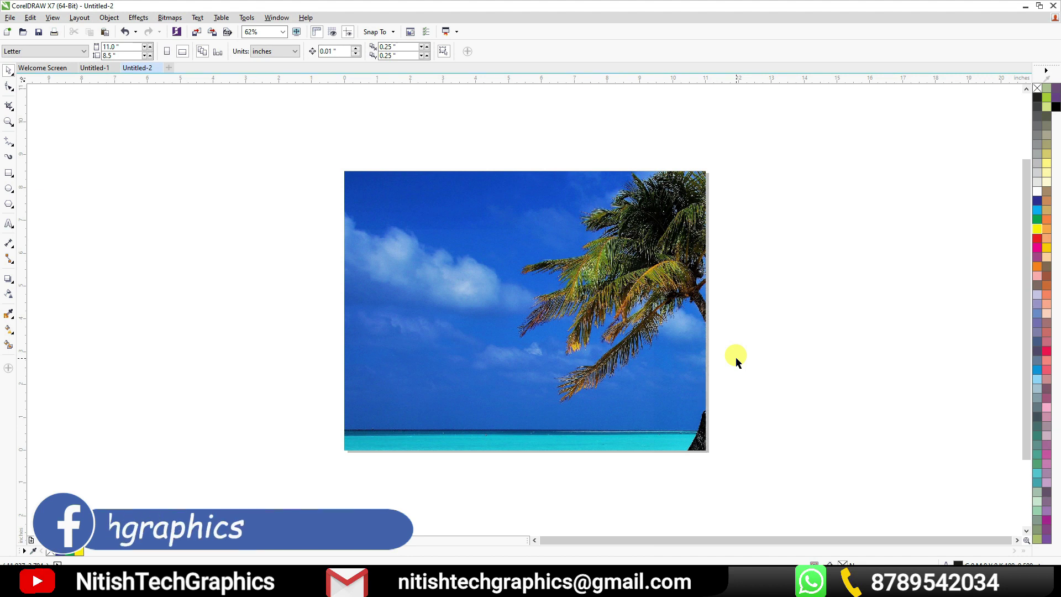
{"action": "key", "text": "ctrl+j"}
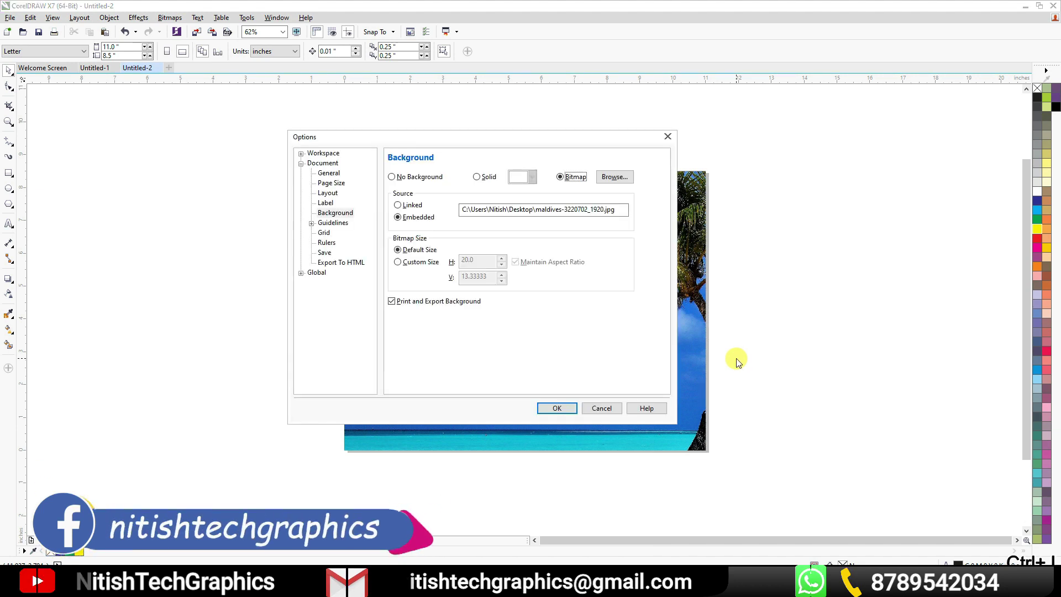
{"action": "left_click", "coordinate": [614, 177]}
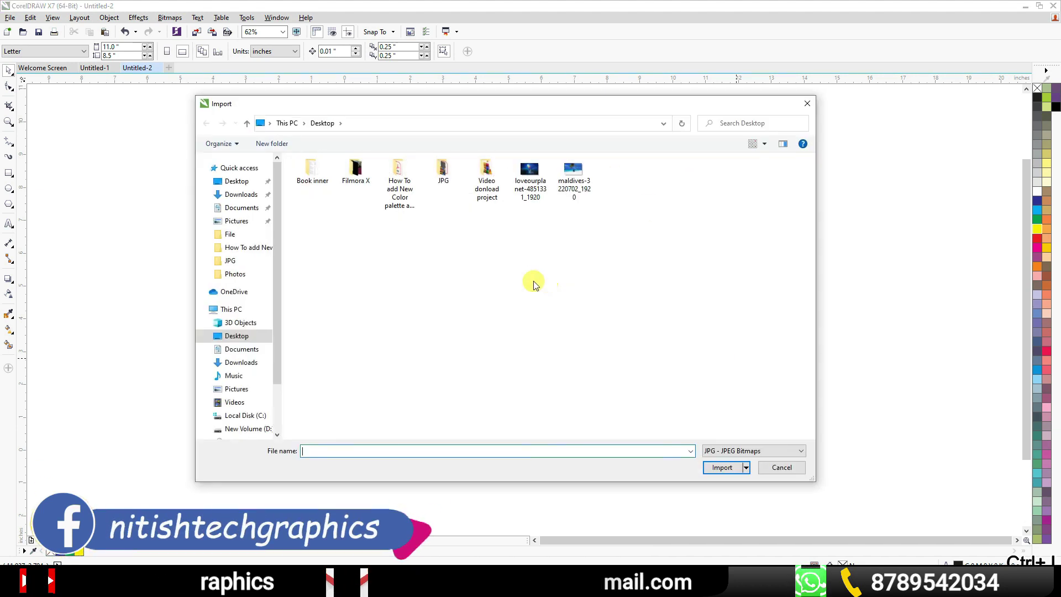
{"action": "left_click", "coordinate": [521, 195]}
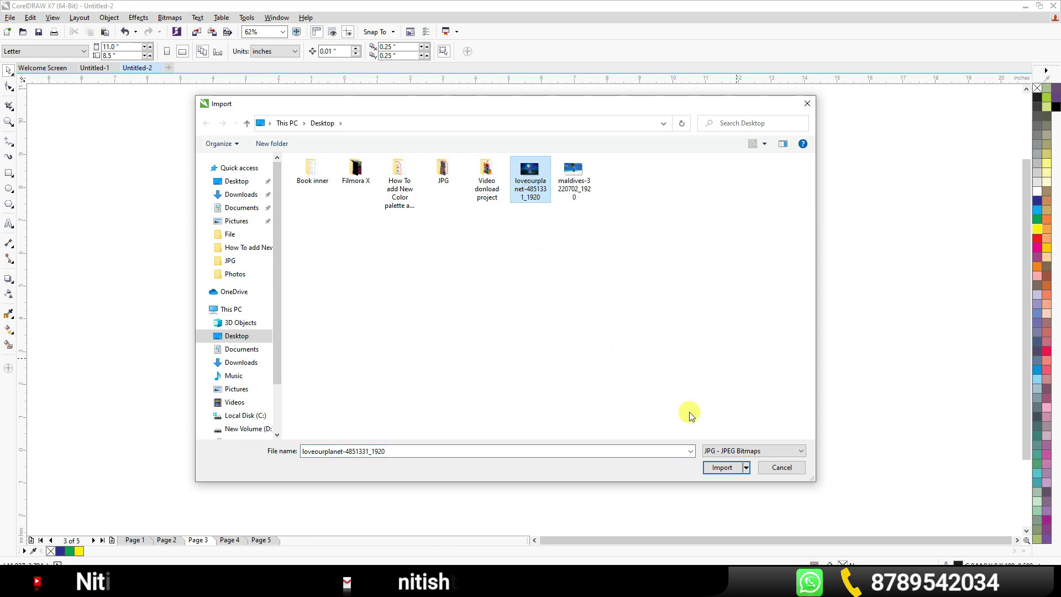
{"action": "left_click", "coordinate": [722, 468]}
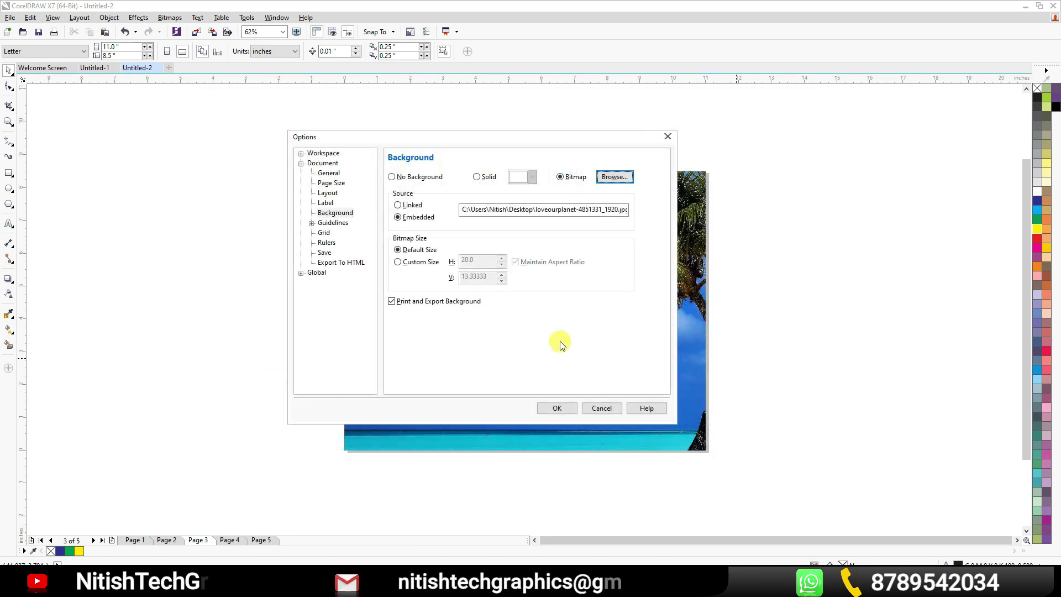
{"action": "left_click", "coordinate": [558, 409]}
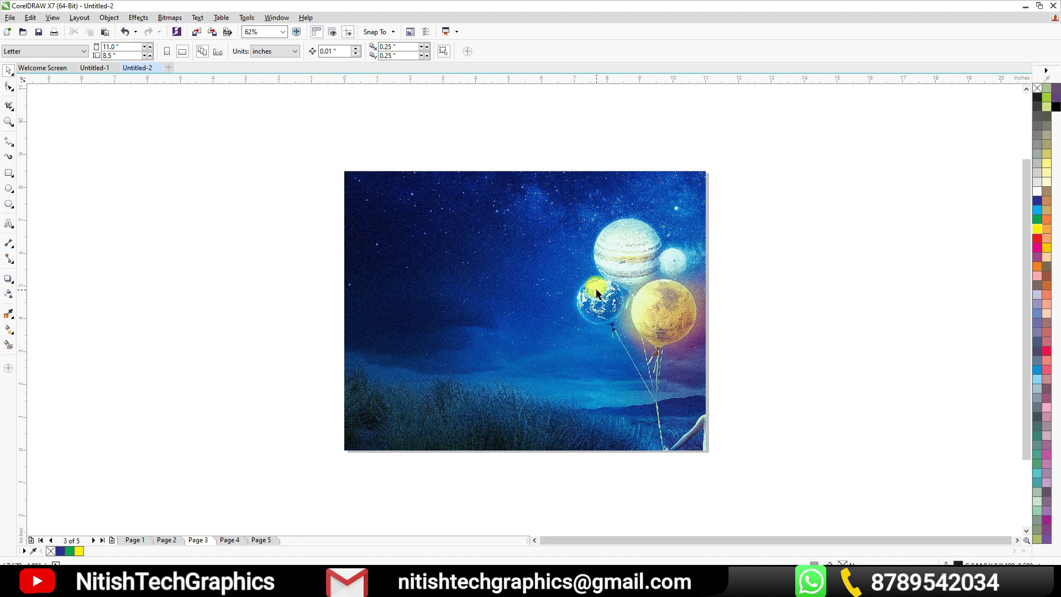
- Replace the background bitmap with the image thambnel 2021 3secondremov from the Desktop's JPG folder
{"action": "key", "text": "ctrl+j"}
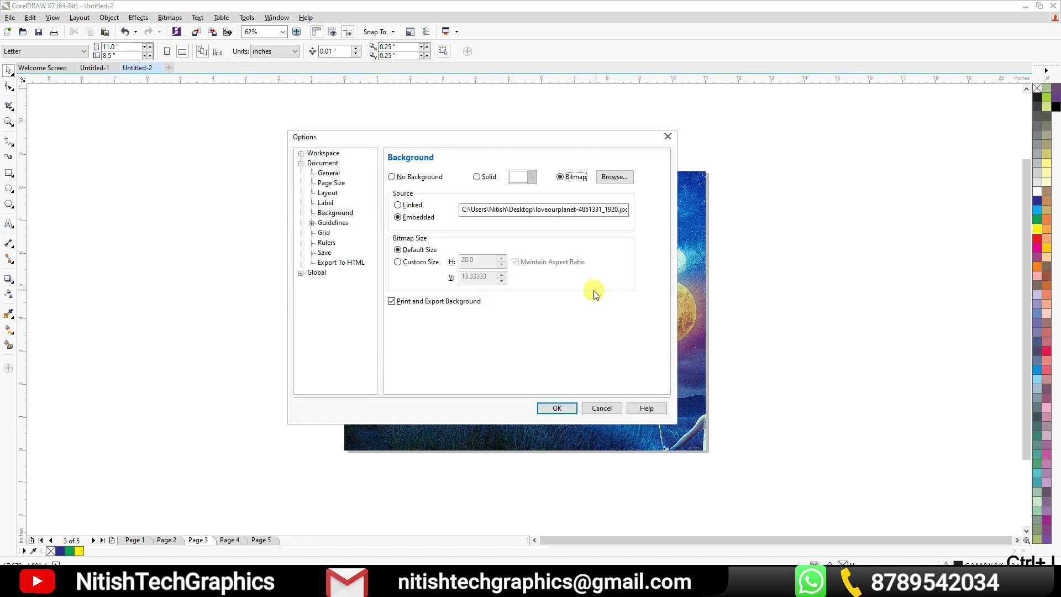
{"action": "left_click", "coordinate": [615, 177]}
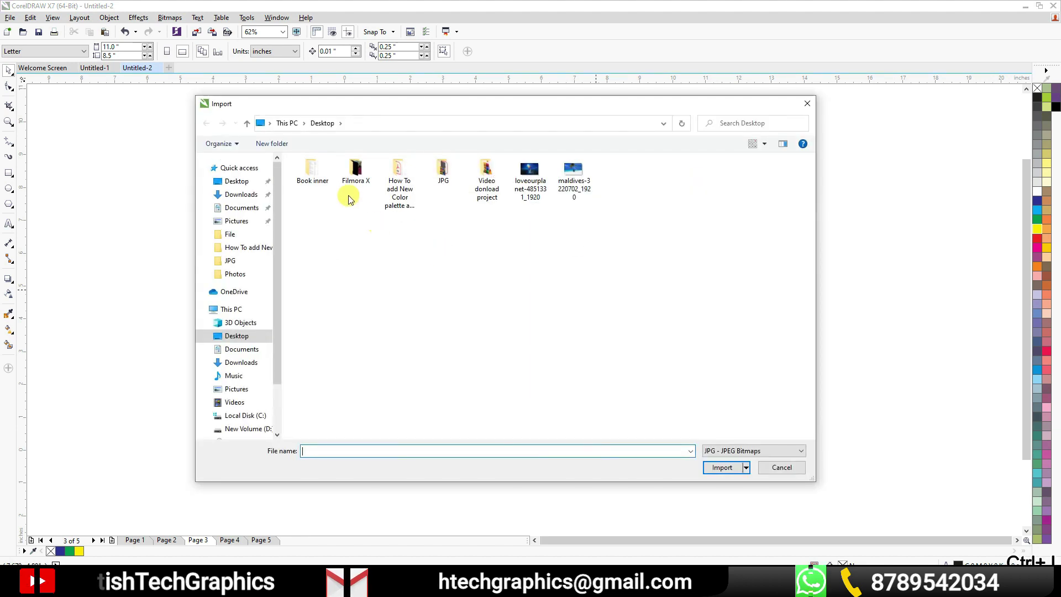
{"action": "double_click", "coordinate": [433, 193]}
{"action": "left_click", "coordinate": [627, 405]}
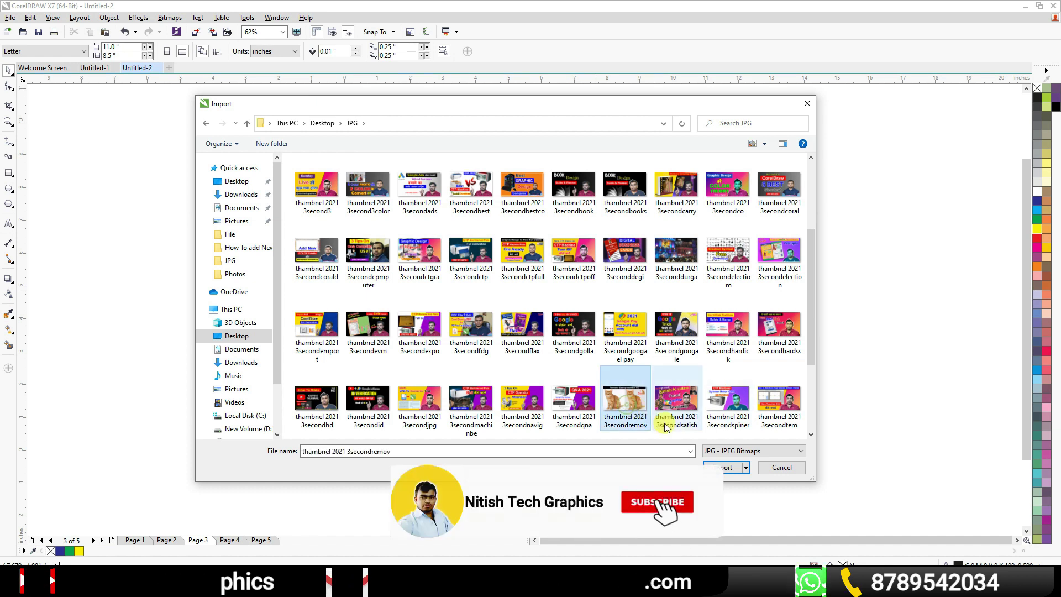
{"action": "left_click", "coordinate": [718, 467]}
{"action": "left_click", "coordinate": [557, 408]}
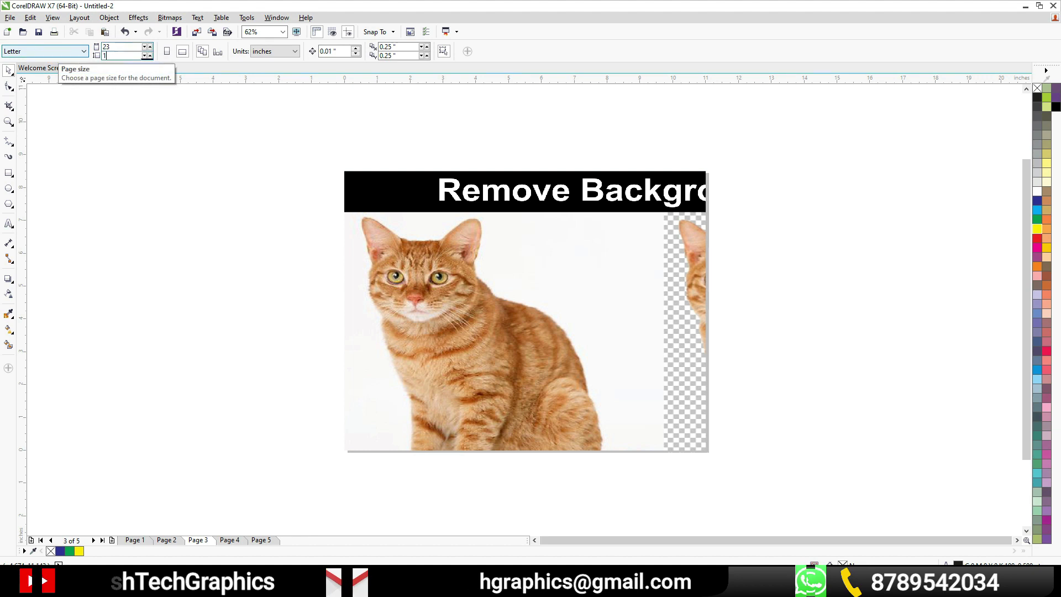
- Set the page size to 23 by 18 inches, fit the page in the window, and undo the height change
{"action": "key", "text": "shift+F4"}
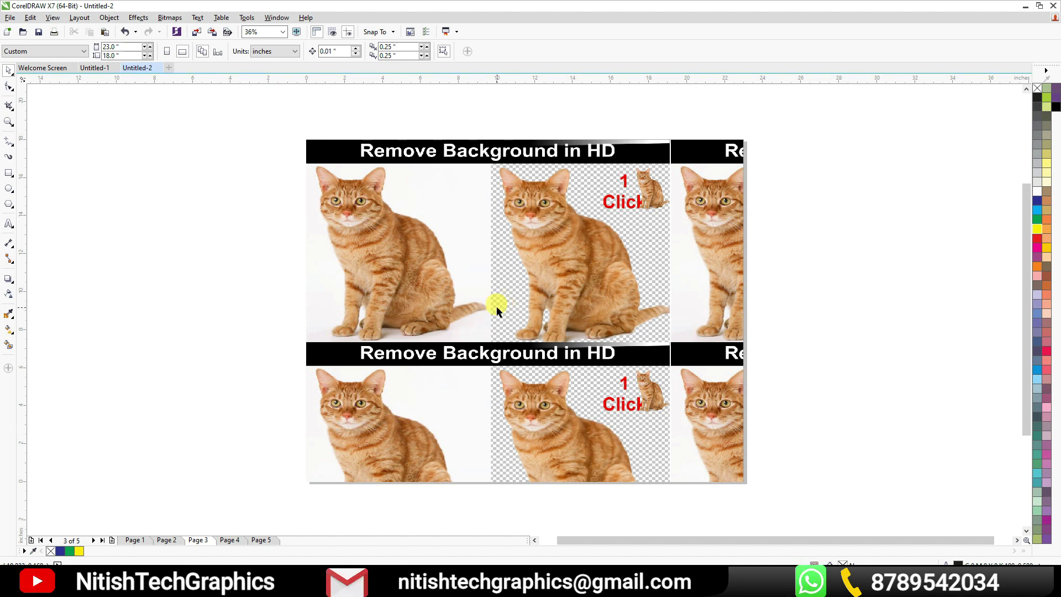
{"action": "key", "text": "ctrl+z"}
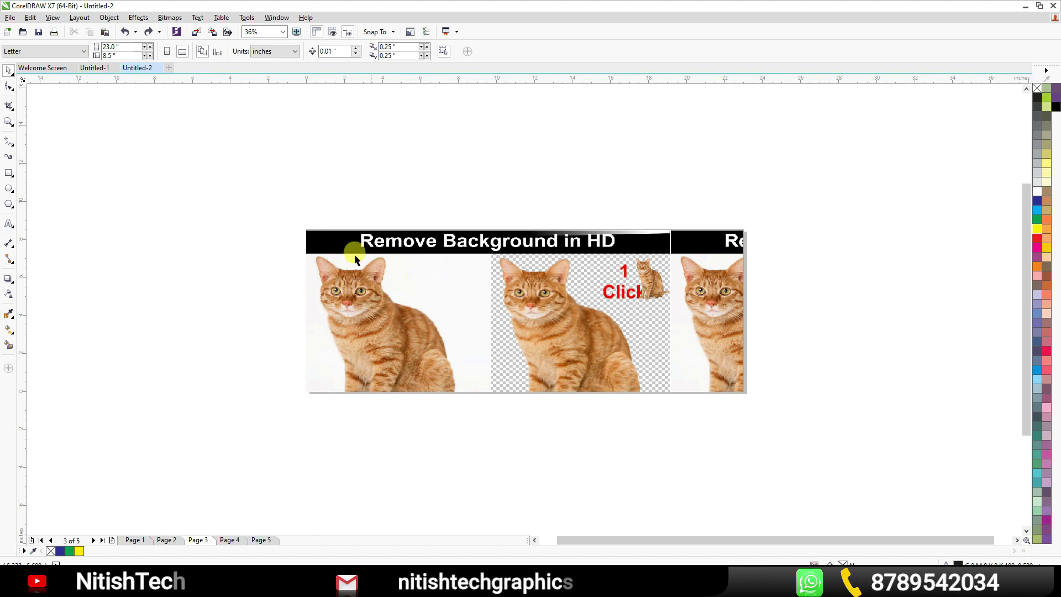
{"action": "left_click", "coordinate": [45, 67]}
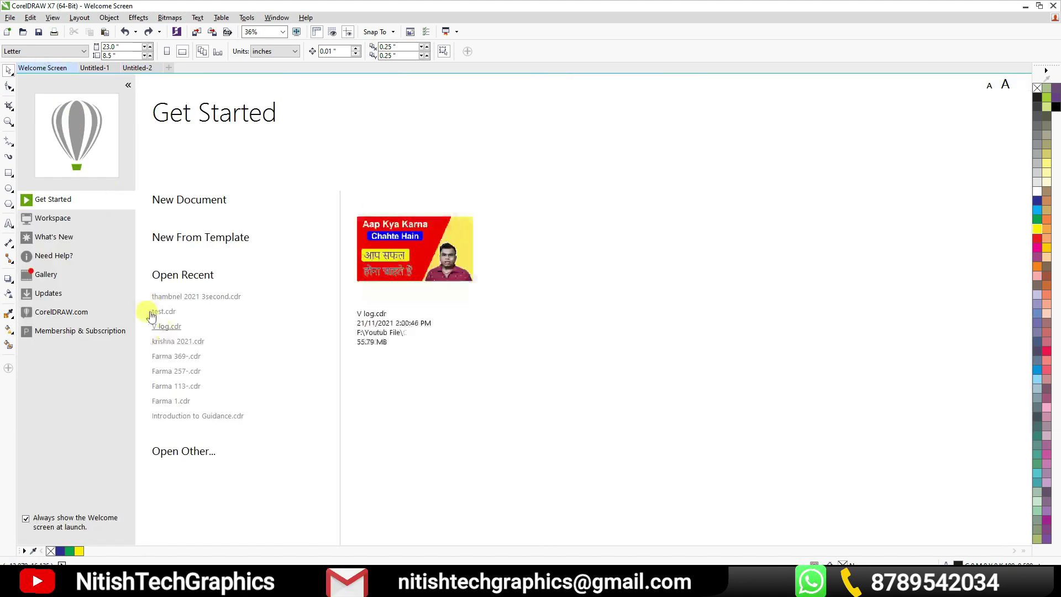
{"action": "left_click", "coordinate": [71, 220]}
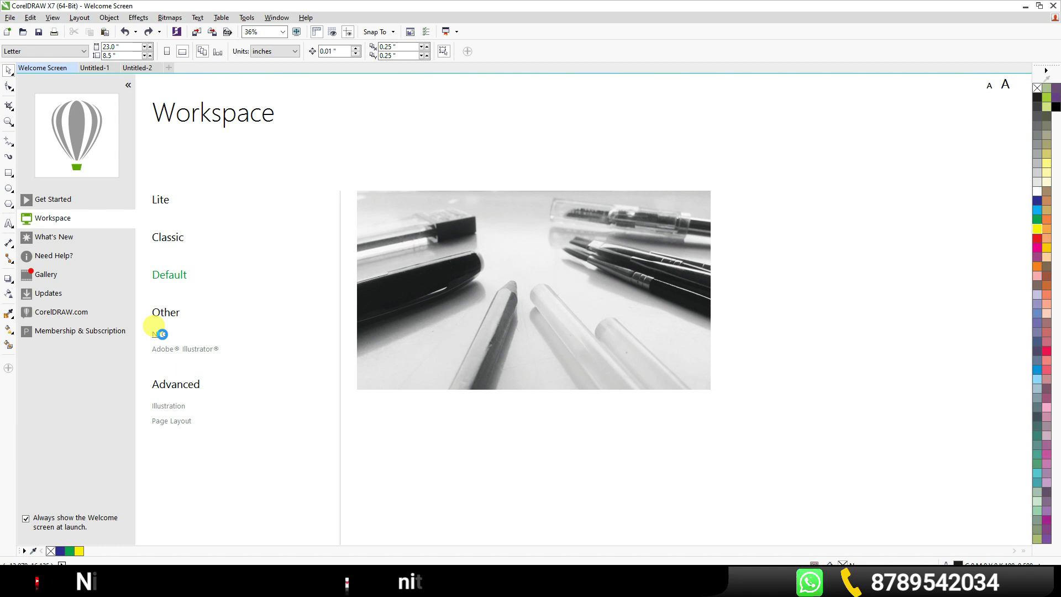
{"action": "left_click", "coordinate": [161, 334]}
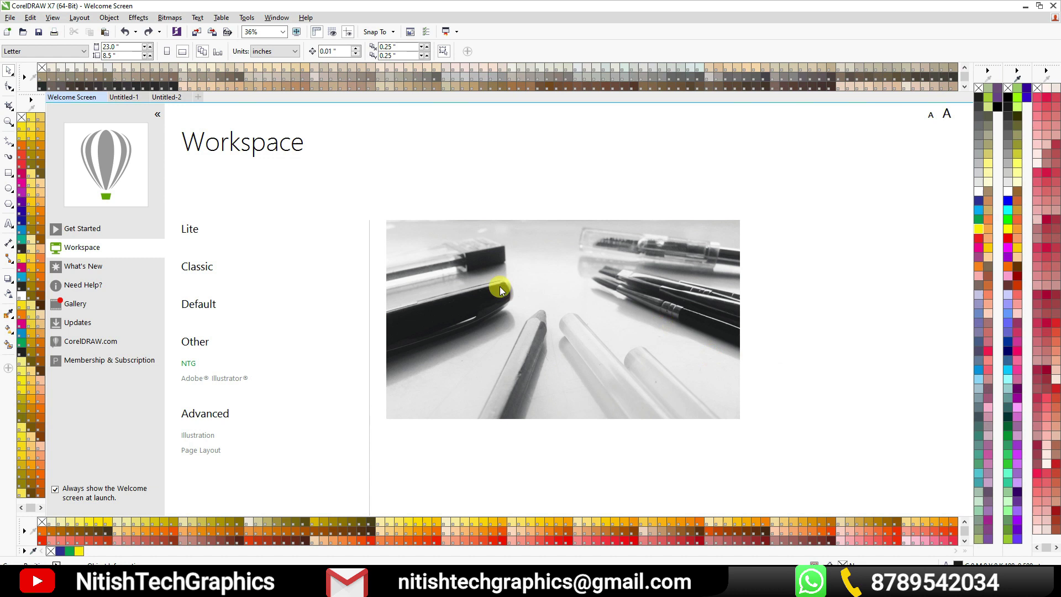
- Return to the Get Started page and create a new document with the default Letter settings
{"action": "left_click", "coordinate": [100, 230]}
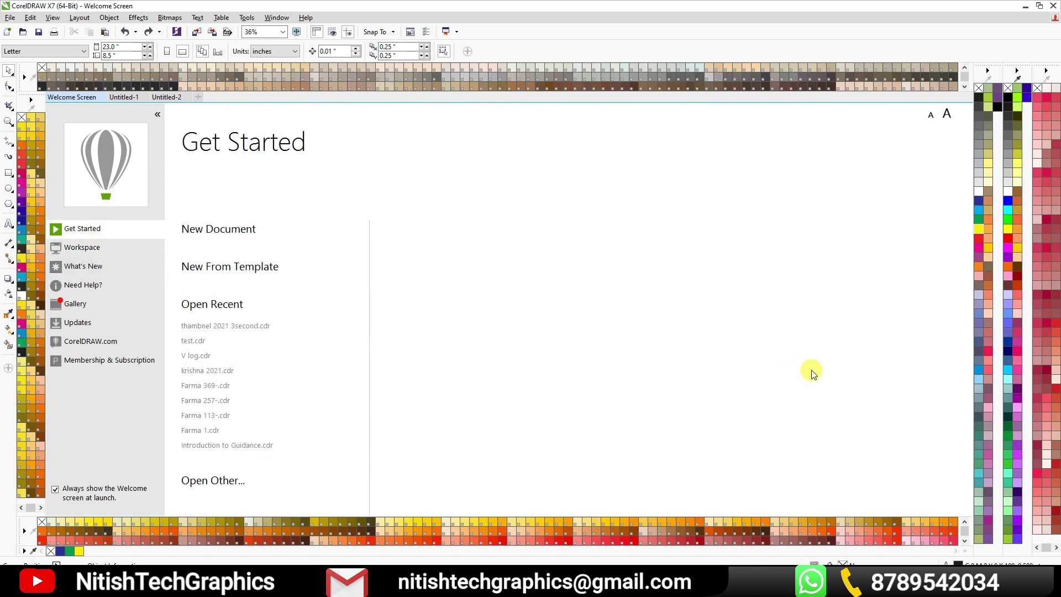
{"action": "key", "text": "ctrl+n"}
{"action": "key", "text": "Return"}
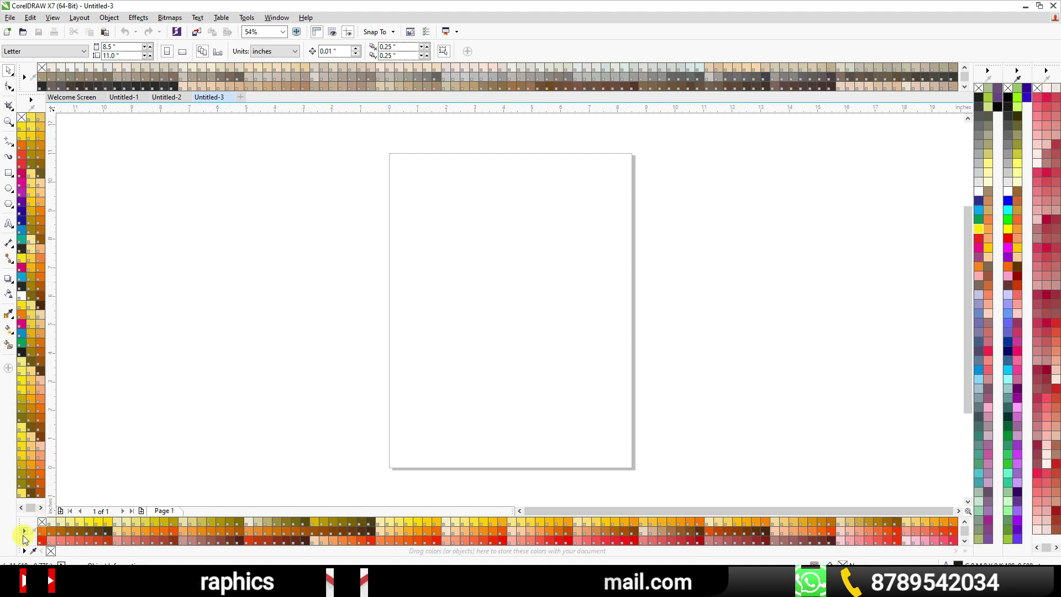
- Undock the PANTONE Goe coated palette, enlarge it until all its swatches show, and move the floating palette over the page's right half
{"action": "left_click_drag", "start_coordinate": [18, 522], "coordinate": [30, 99]}
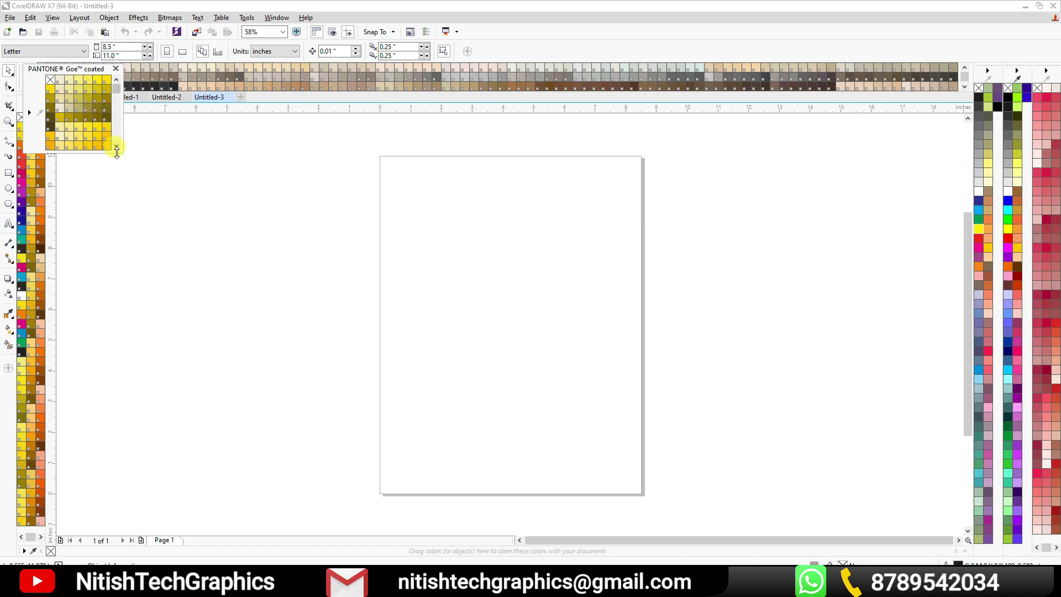
{"action": "left_click_drag", "start_coordinate": [120, 152], "coordinate": [310, 343]}
{"action": "left_click_drag", "start_coordinate": [191, 71], "coordinate": [216, 117]}
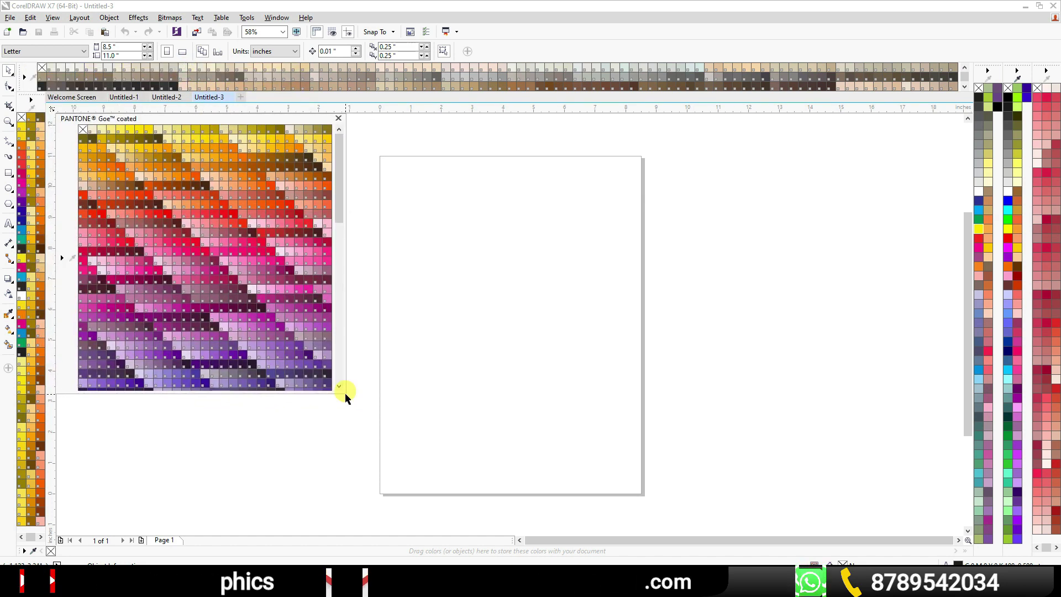
{"action": "left_click_drag", "start_coordinate": [347, 393], "coordinate": [553, 531]}
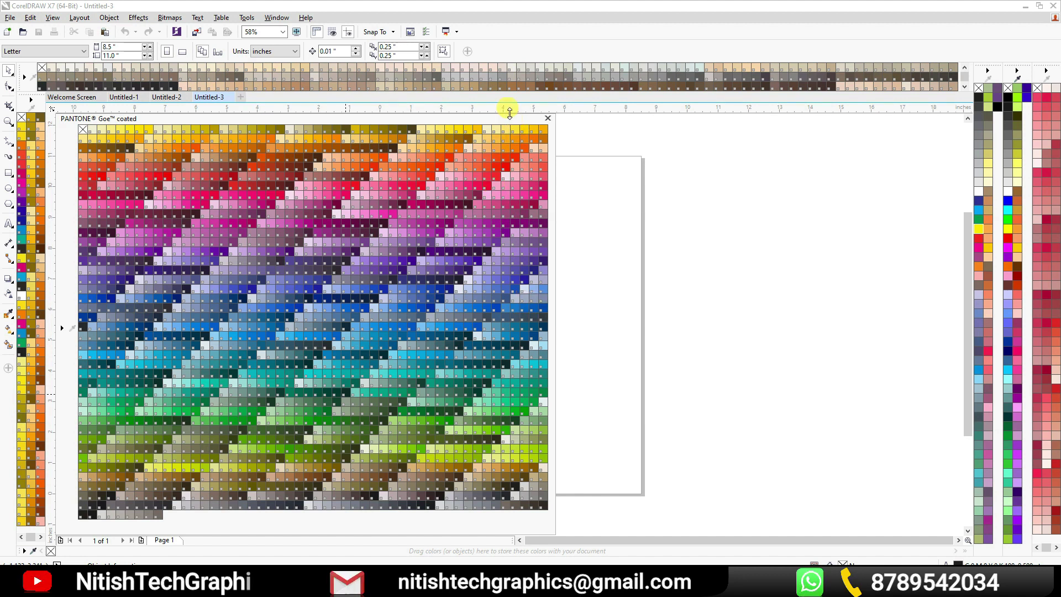
{"action": "mouse_move", "coordinate": [510, 113]}
{"action": "left_mouse_down"}
{"action": "mouse_move", "coordinate": [507, 84]}
{"action": "mouse_move", "coordinate": [501, 108]}
{"action": "left_mouse_up"}
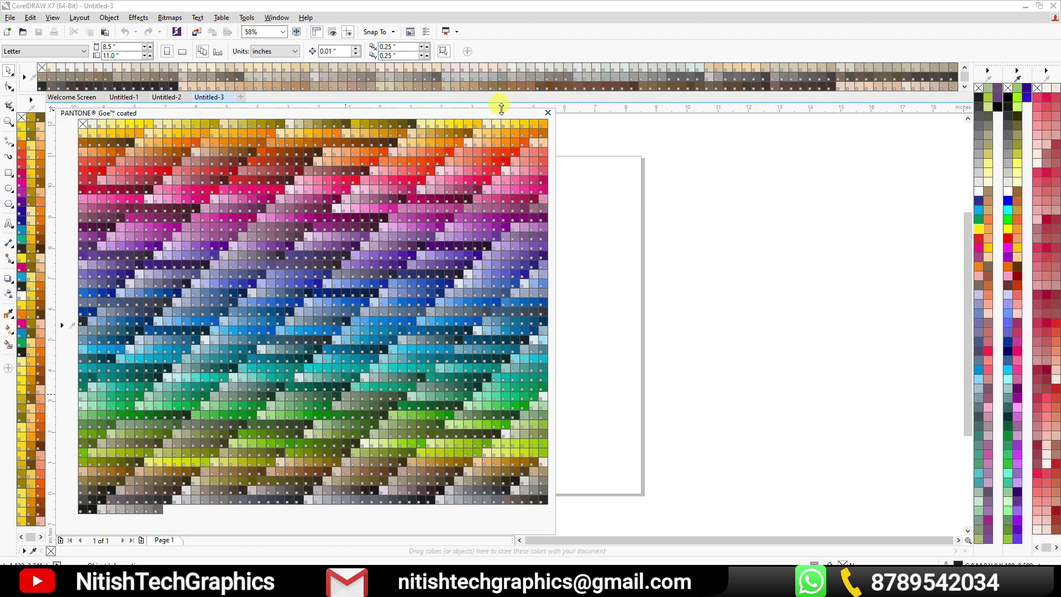
{"action": "left_click_drag", "start_coordinate": [426, 113], "coordinate": [845, 120]}
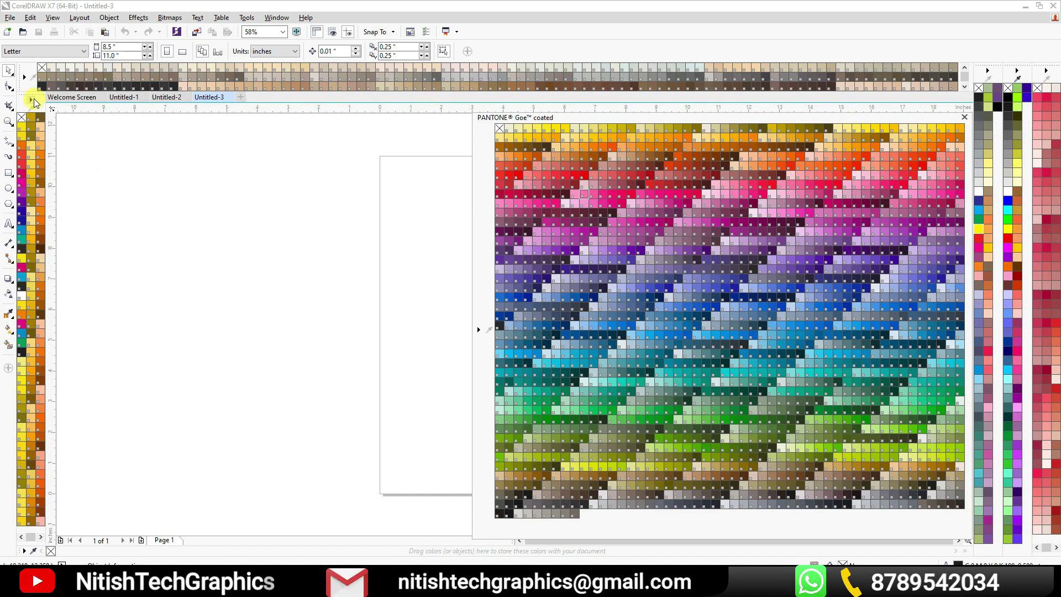
- Dock the left-hand color palette below the drawing area and the PANTONE Goe coated palette above it
{"action": "left_click_drag", "start_coordinate": [34, 93], "coordinate": [83, 554]}
{"action": "left_click_drag", "start_coordinate": [500, 120], "coordinate": [19, 90]}
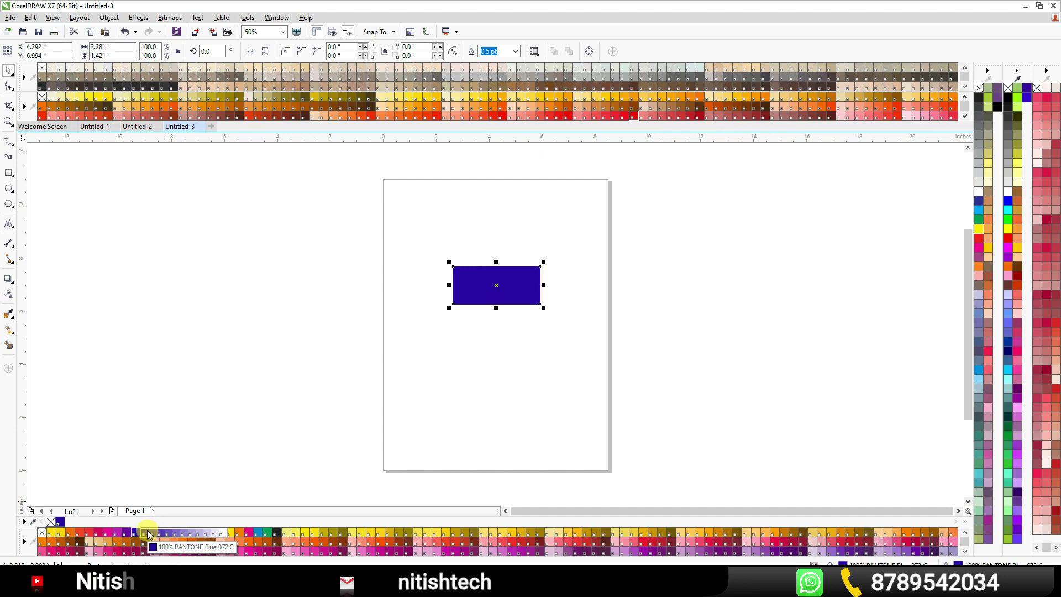
- Fill the rectangle with a light tint of PANTONE Blue 072 C and try other swatches from the docked palette
{"action": "left_click", "coordinate": [199, 534]}
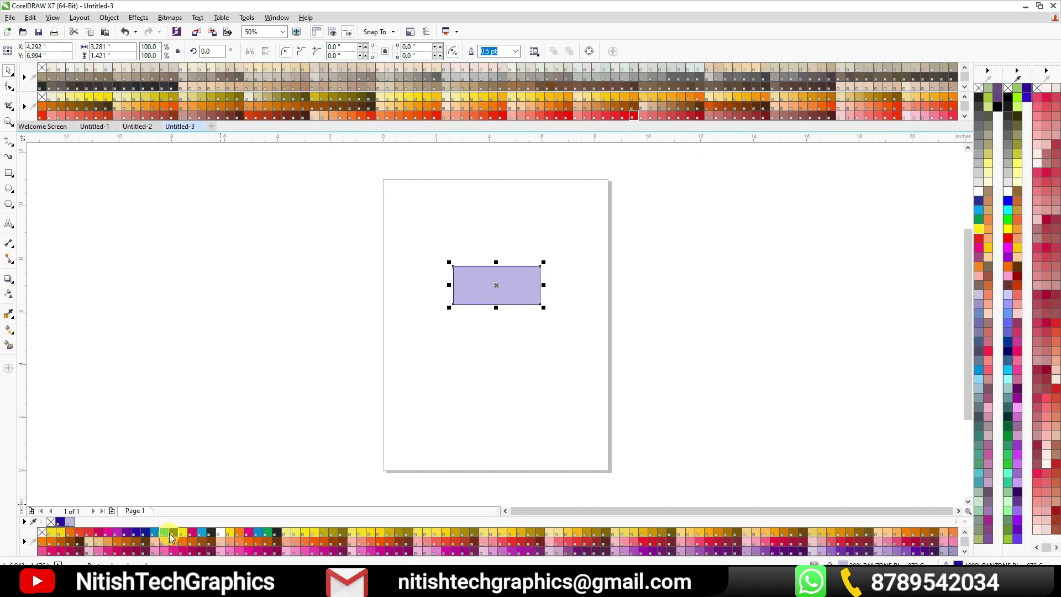
{"action": "left_click", "coordinate": [192, 551]}
{"action": "left_click", "coordinate": [267, 532]}
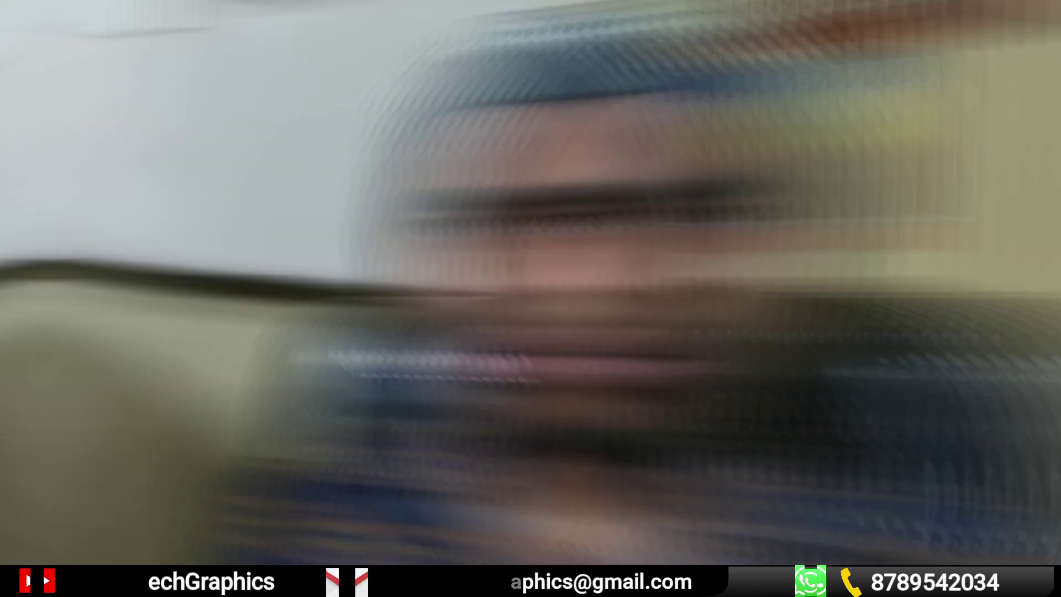